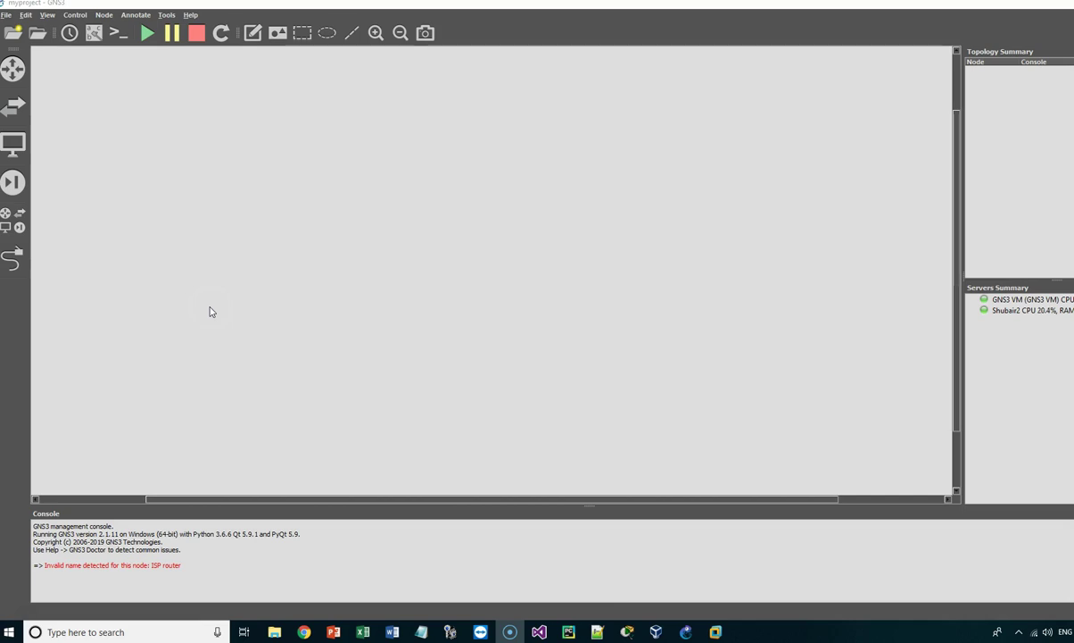
Bring GNS3 forward and show the All devices list, from ATM switch to Windows-10.
click(17, 225)
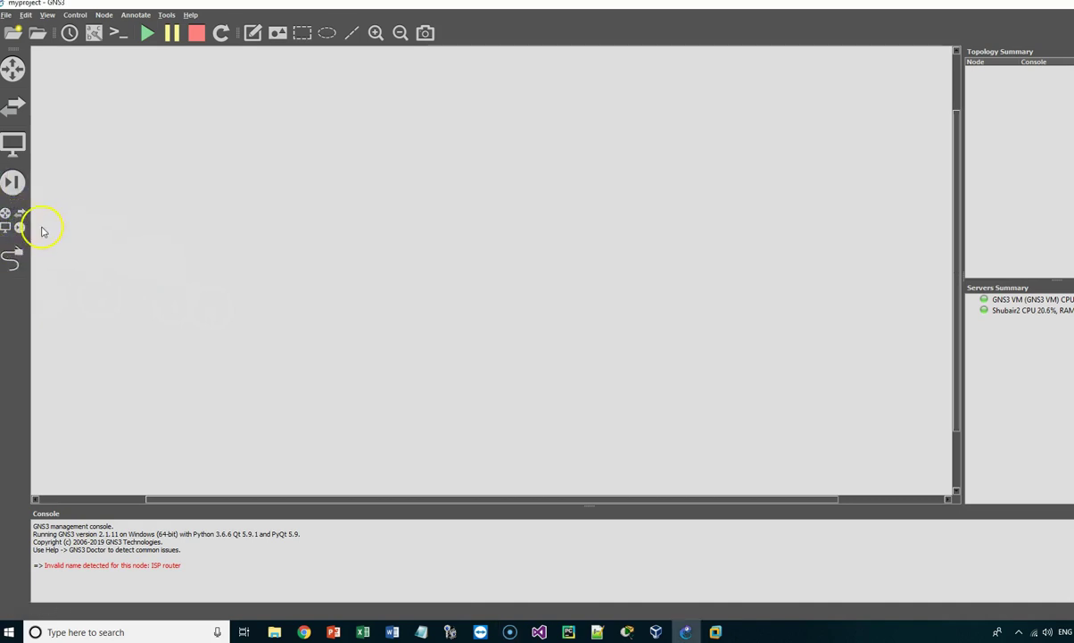
click(18, 224)
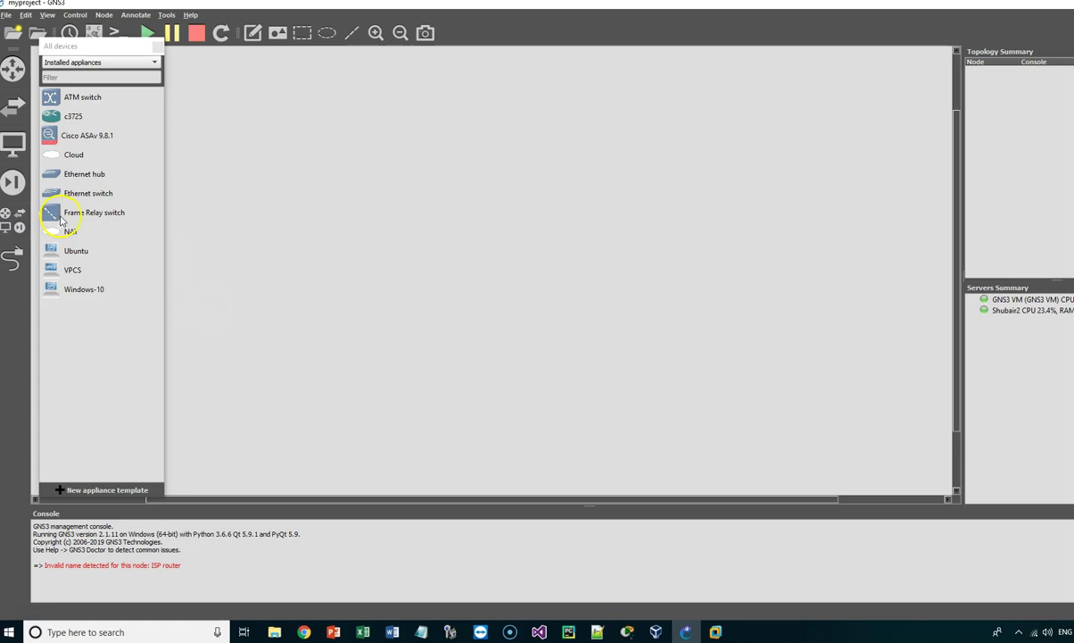
Place a Cisco ASAv 9.8.1 firewall with c3725 router R1 on its left and R2 on its right.
drag(51, 135, 465, 260)
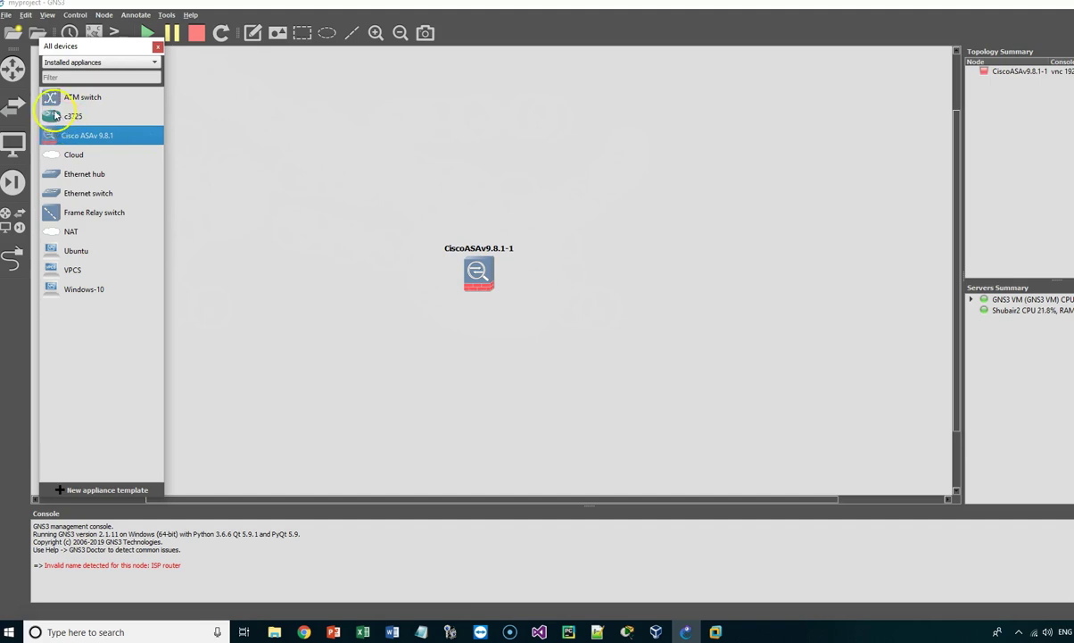
drag(70, 117, 324, 272)
drag(71, 116, 650, 277)
click(662, 288)
drag(488, 278, 499, 274)
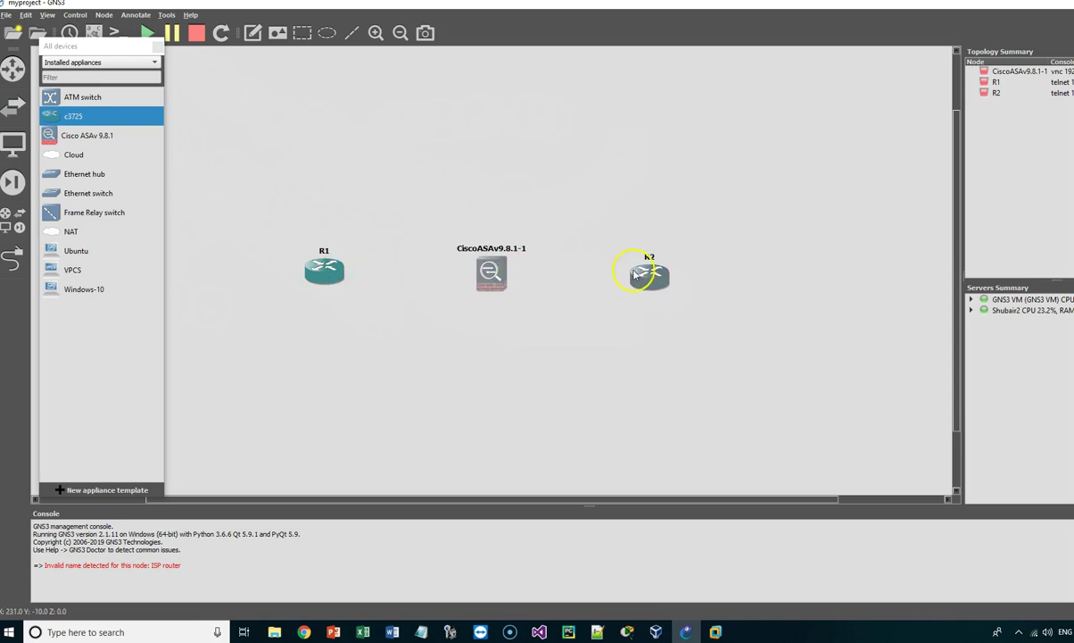
Dismiss R2's details popup and close the All devices panel, leaving R1, the ASAv and R2.
mouse_move(654, 278)
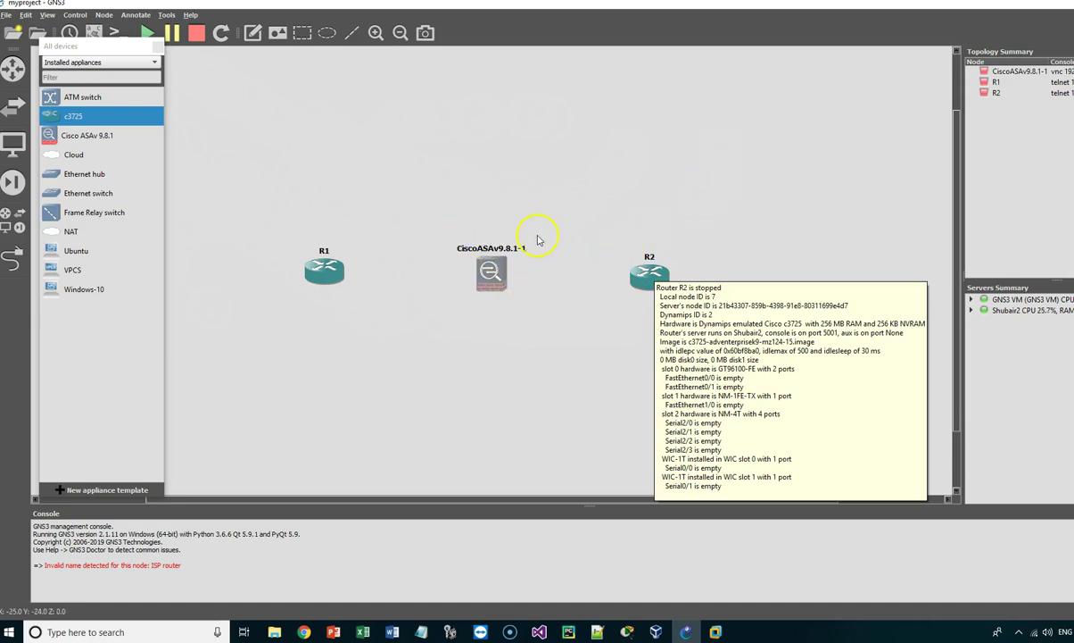
click(512, 309)
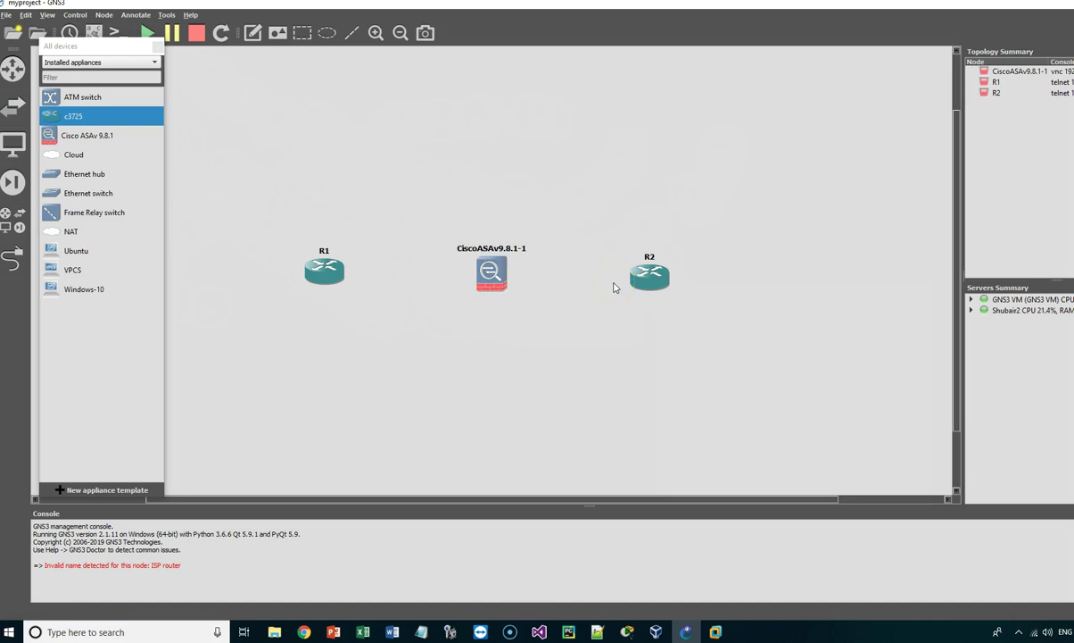
click(159, 51)
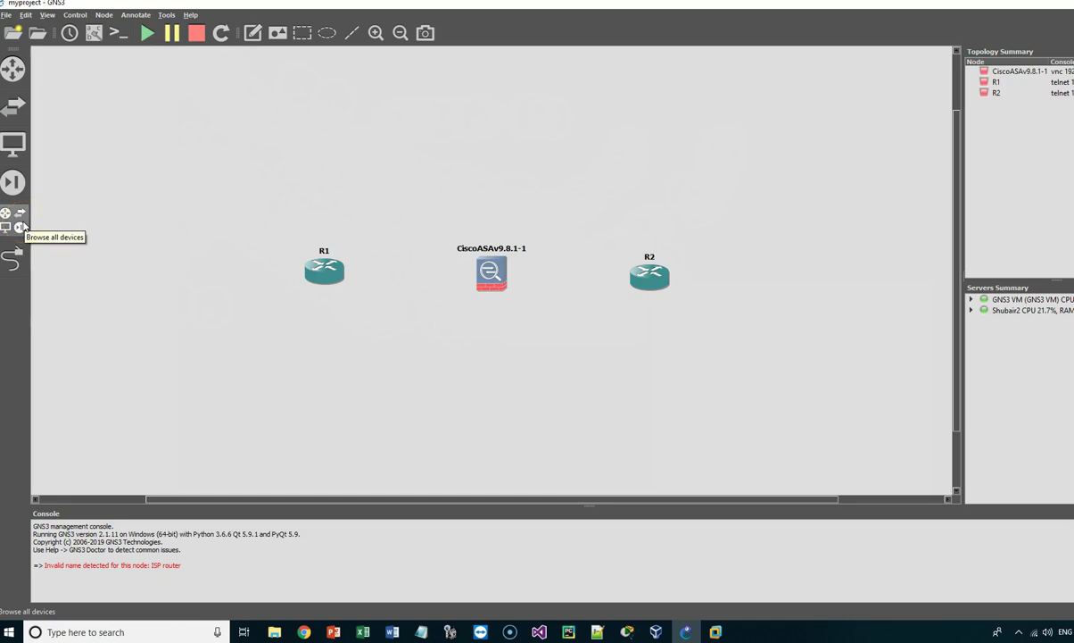
click(20, 213)
Add a Cloud node in the upper right and rename it Internet.
click(85, 174)
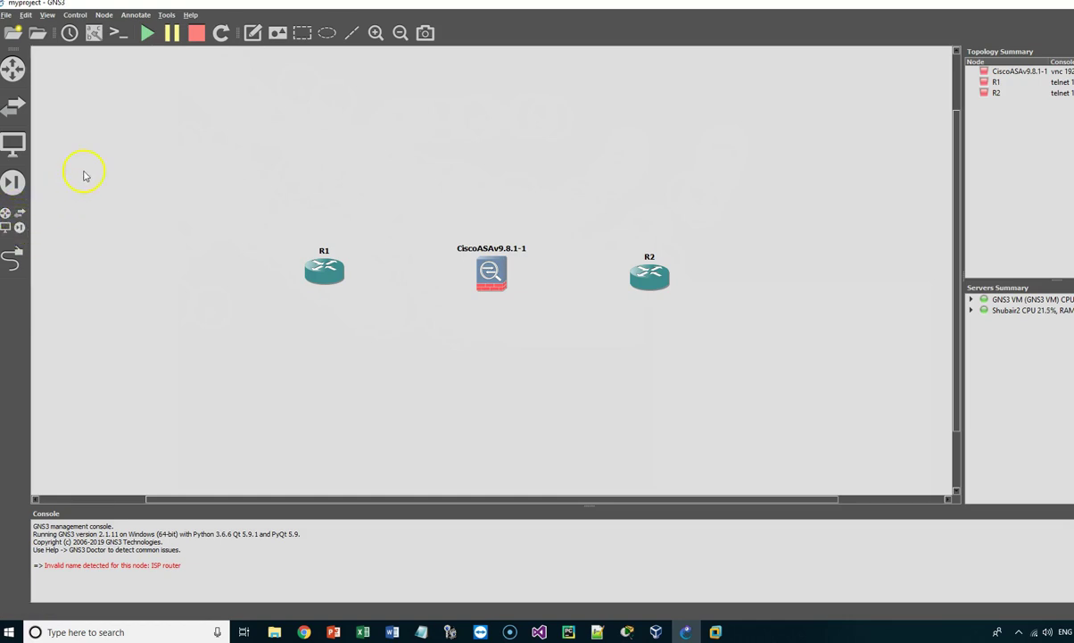
click(19, 213)
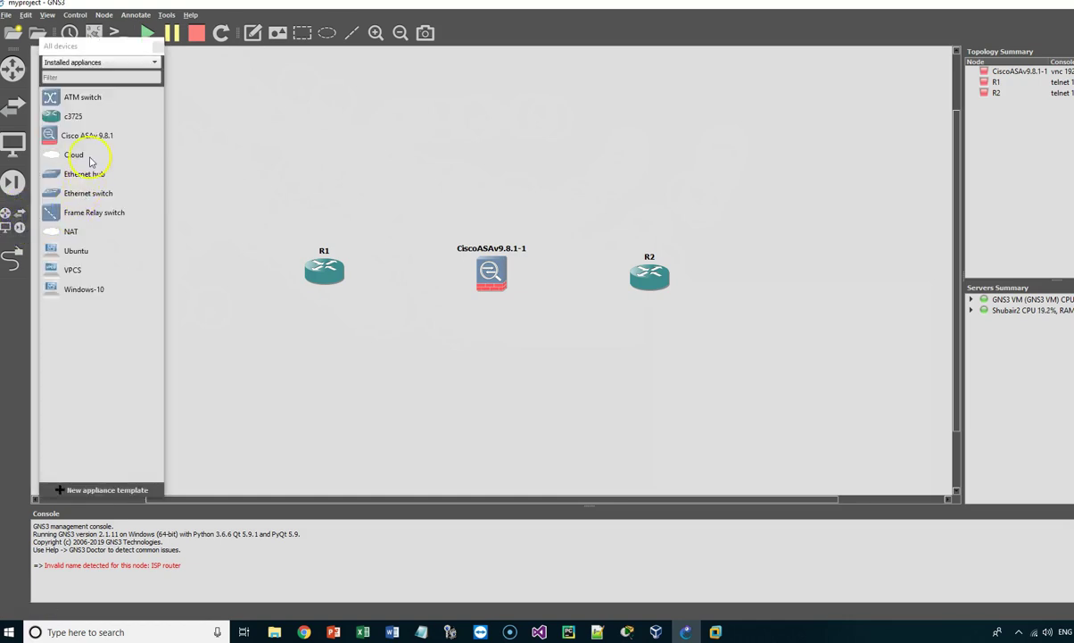
drag(72, 155, 701, 158)
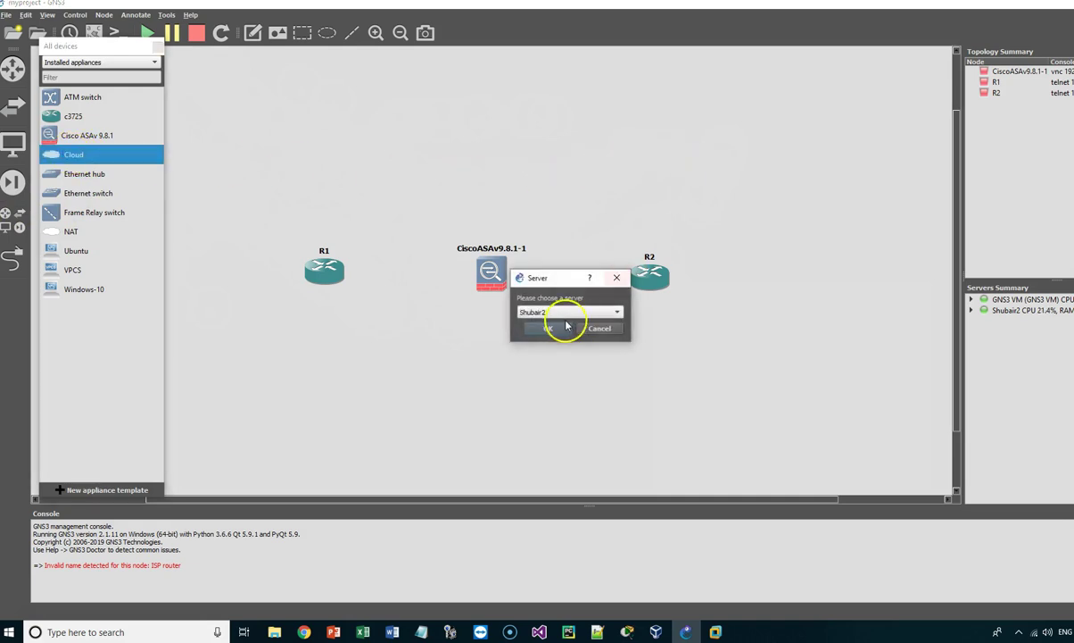
click(549, 327)
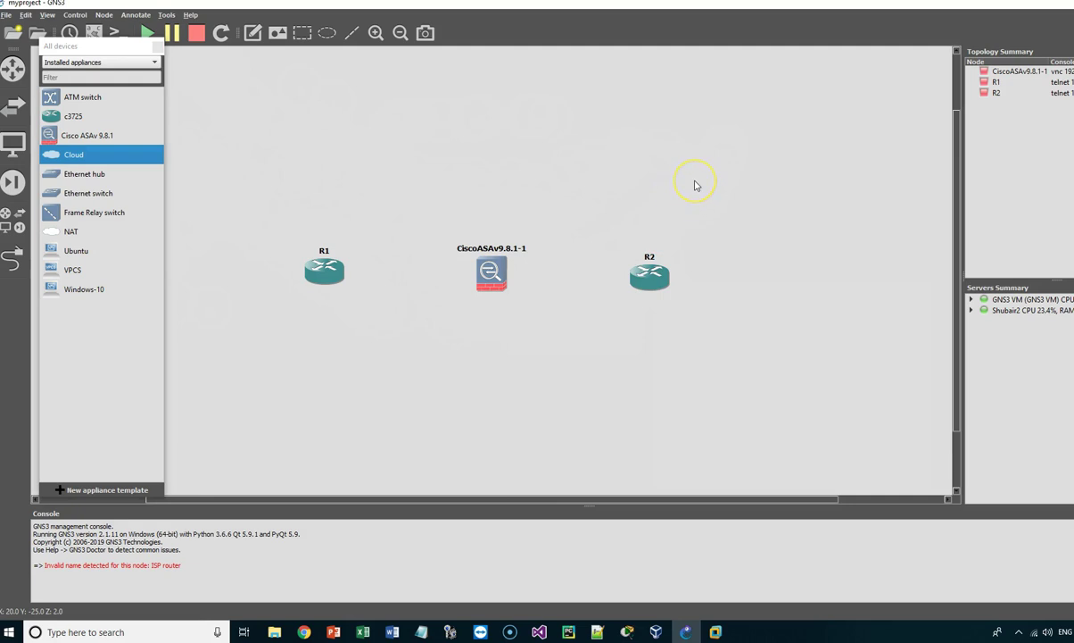
drag(705, 161, 668, 148)
click(710, 134)
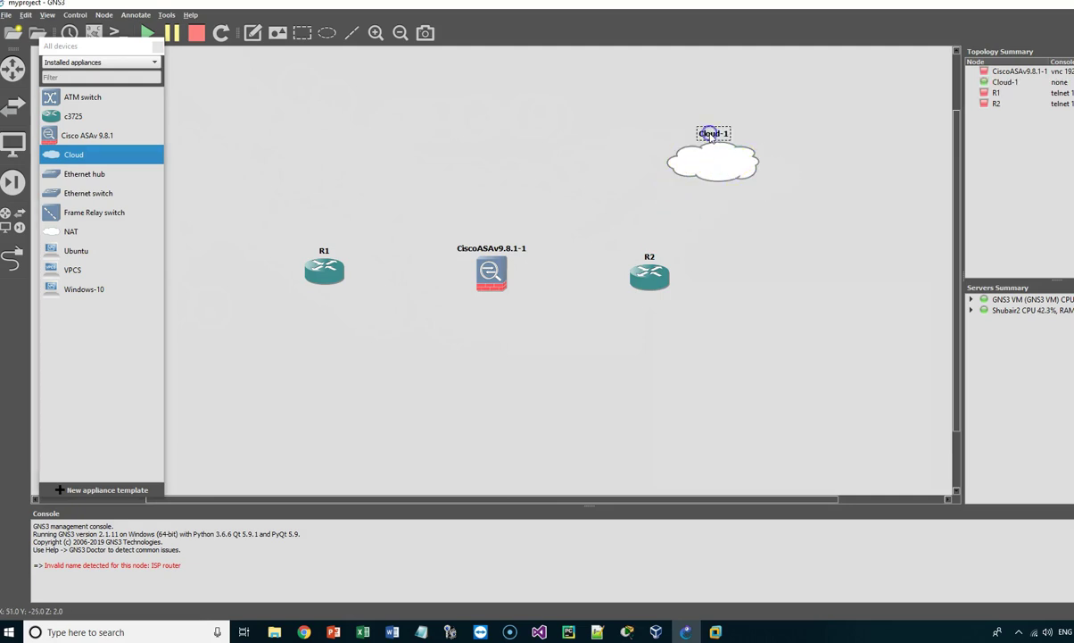
double_click(710, 134)
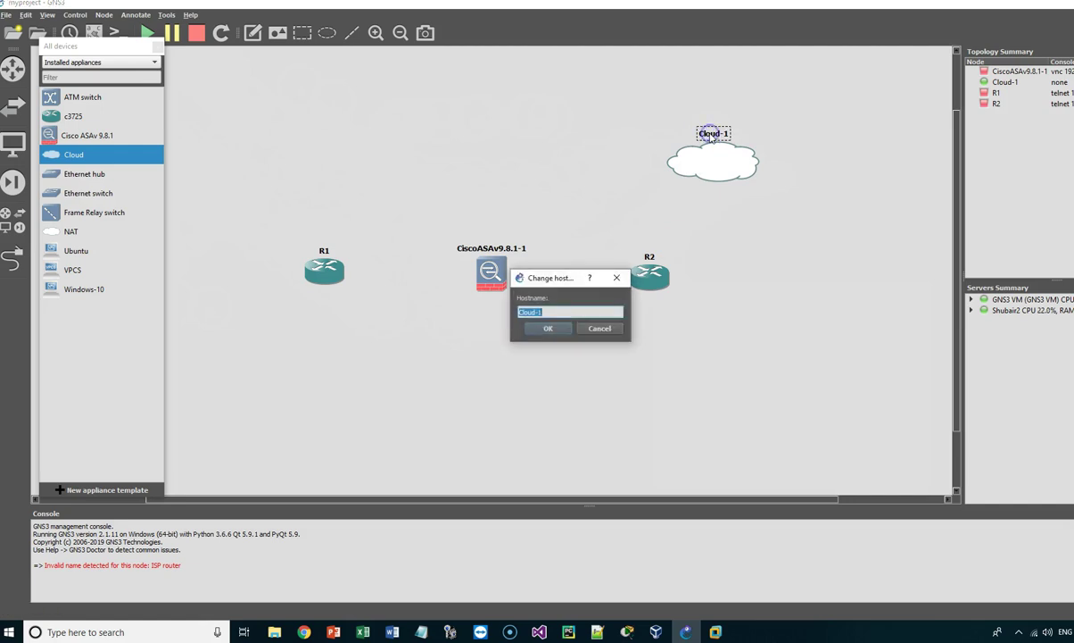
text(Internet)
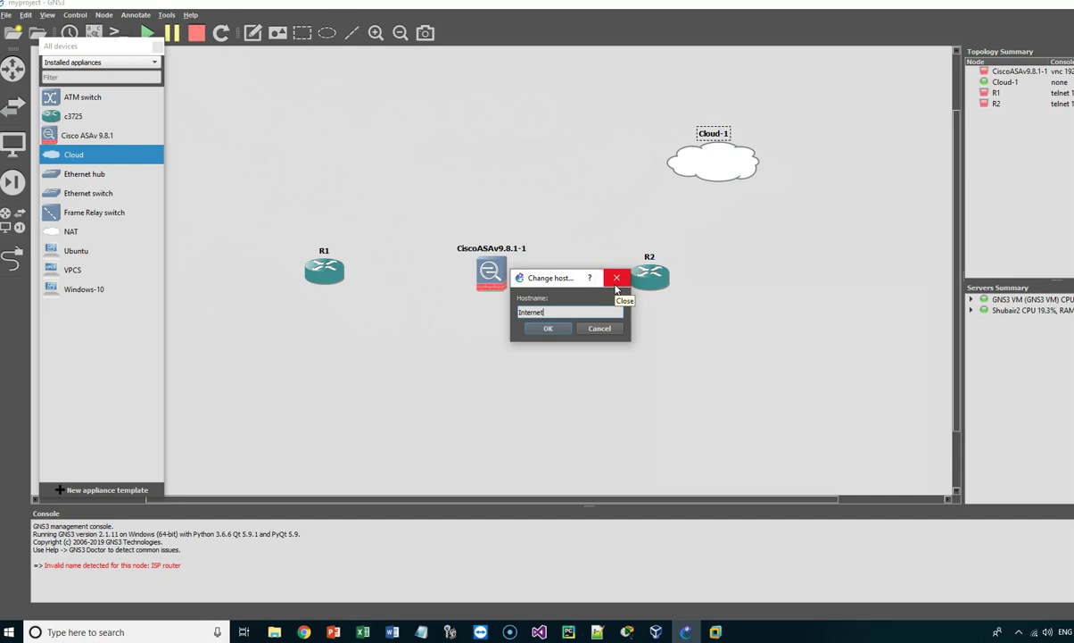
key(Return)
Rename router R2 to ISP-Router and nudge R1 slightly right.
click(636, 278)
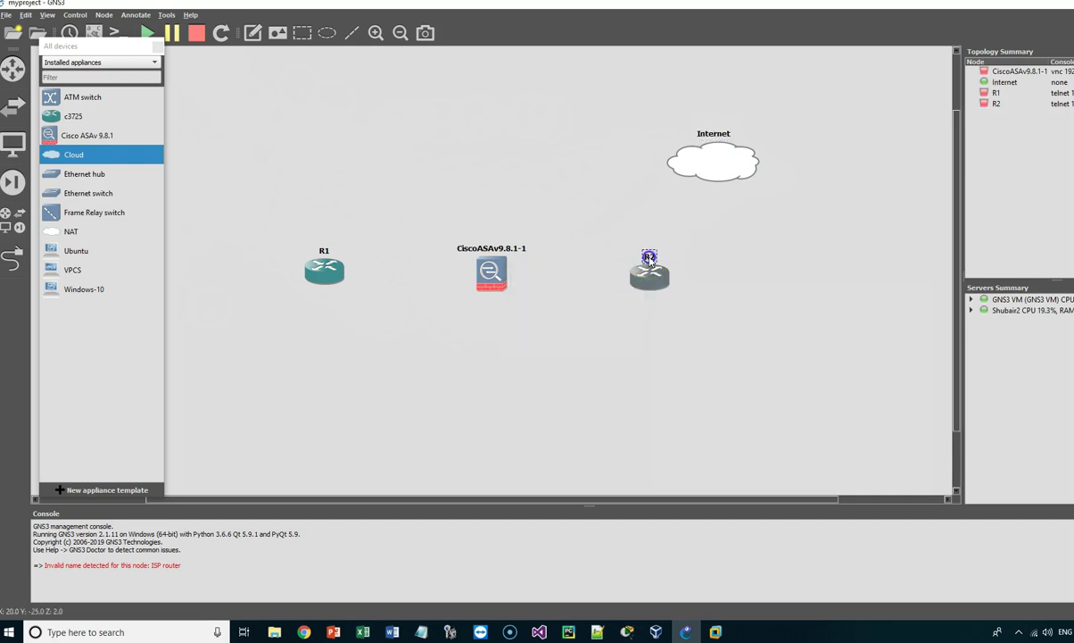
double_click(650, 258)
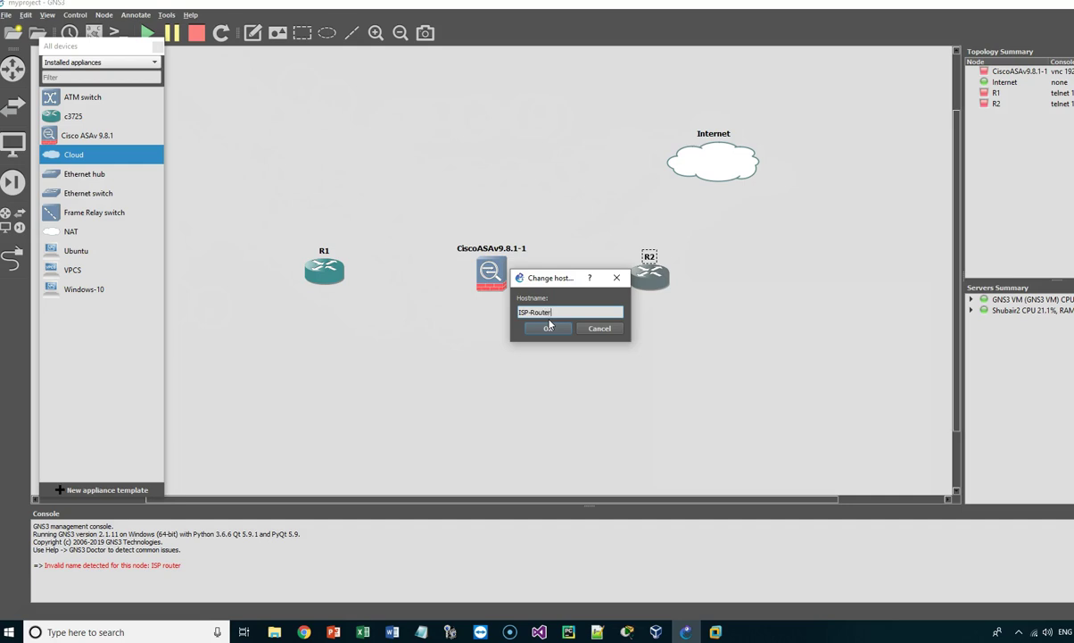
click(549, 326)
click(717, 247)
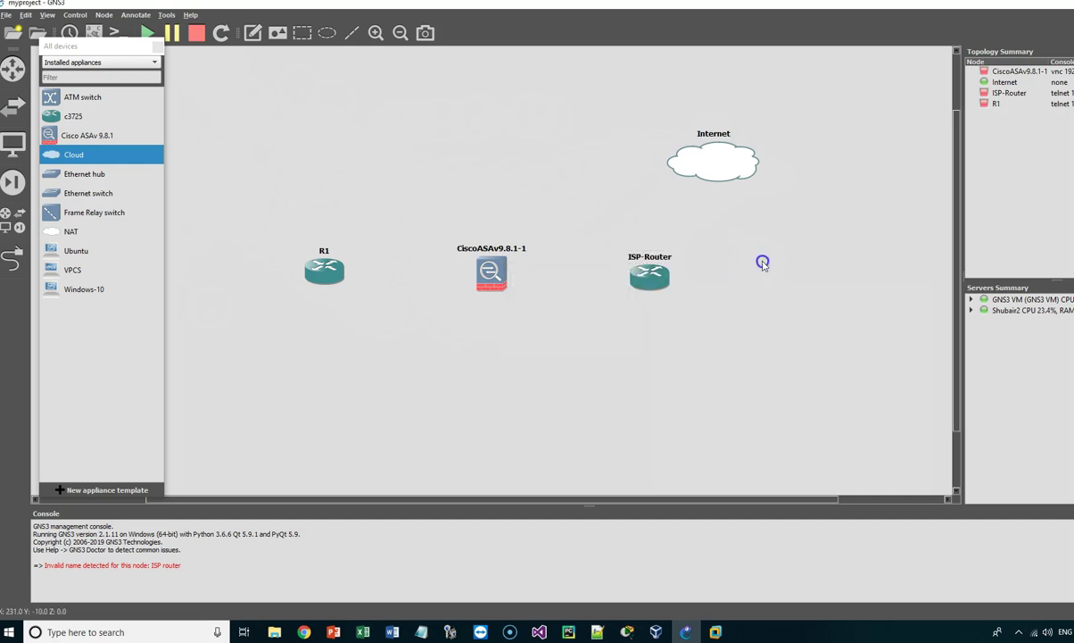
drag(322, 269, 329, 266)
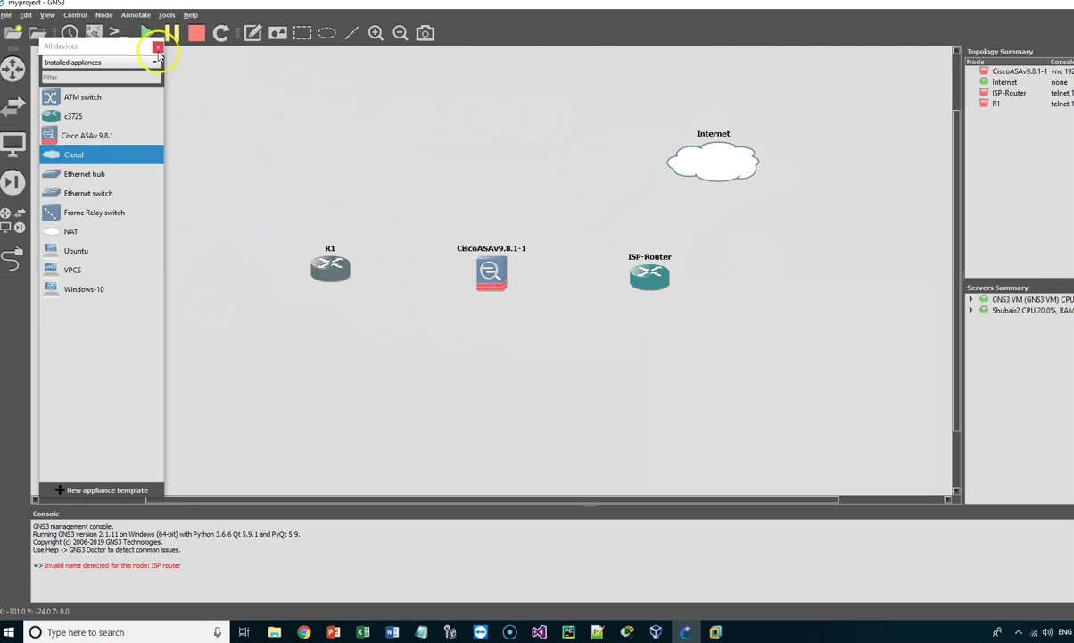
click(156, 50)
Link the ASA's Gi0/0 to R1's FastEthernet0/0.
click(329, 279)
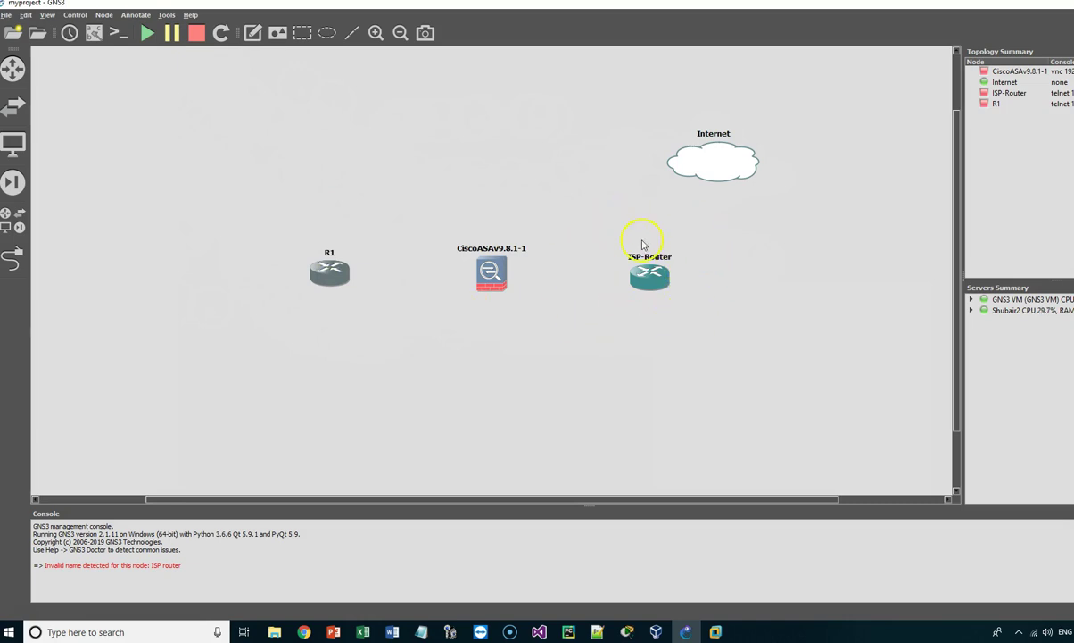
click(15, 261)
click(486, 282)
click(541, 301)
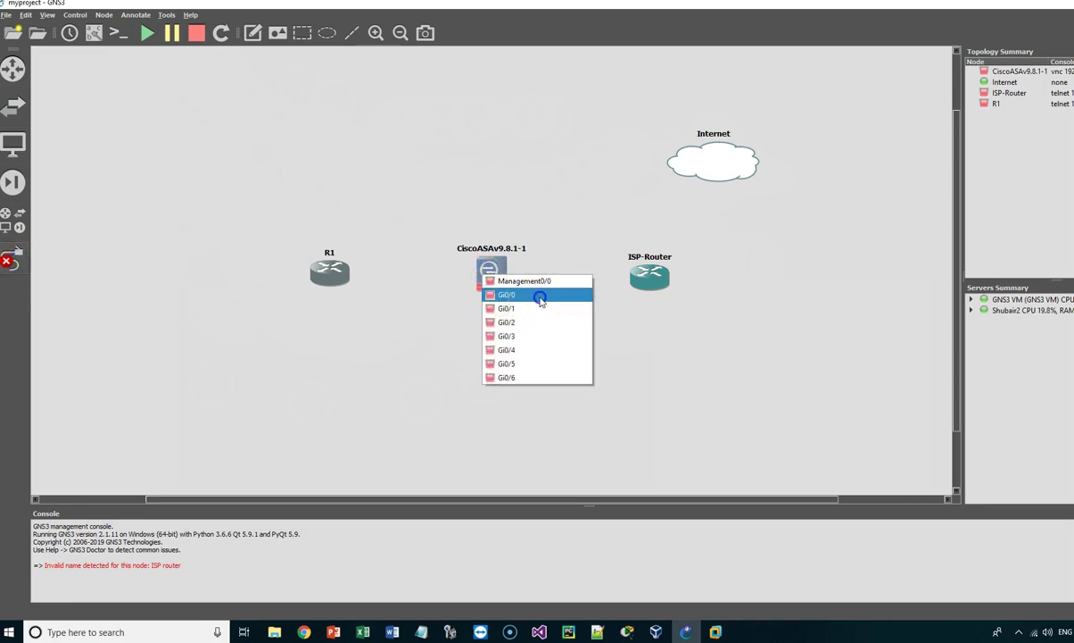
drag(437, 284, 338, 275)
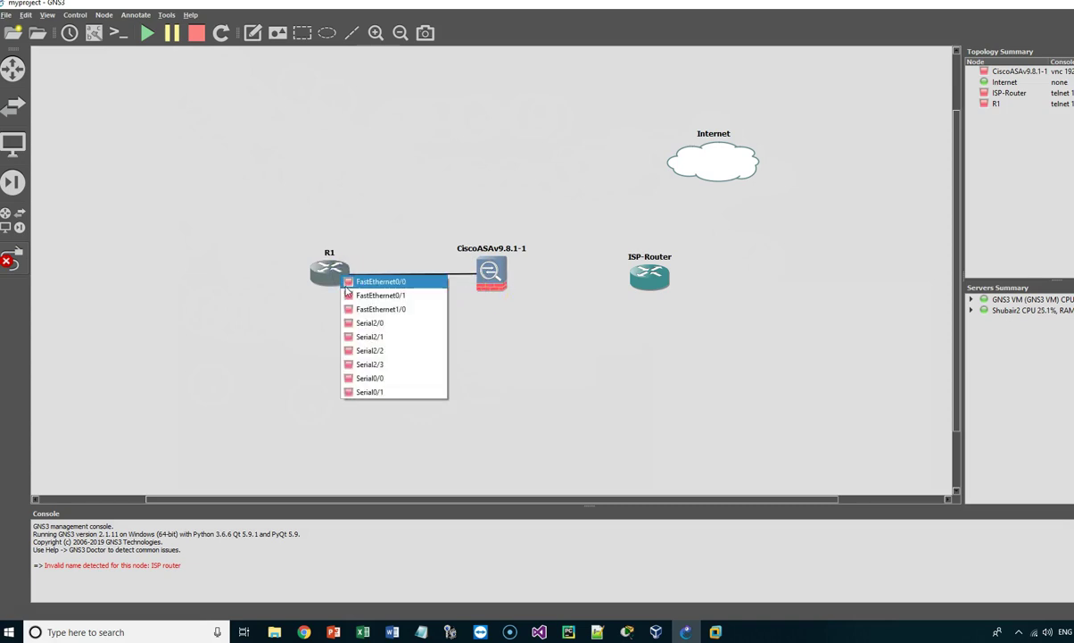
click(390, 282)
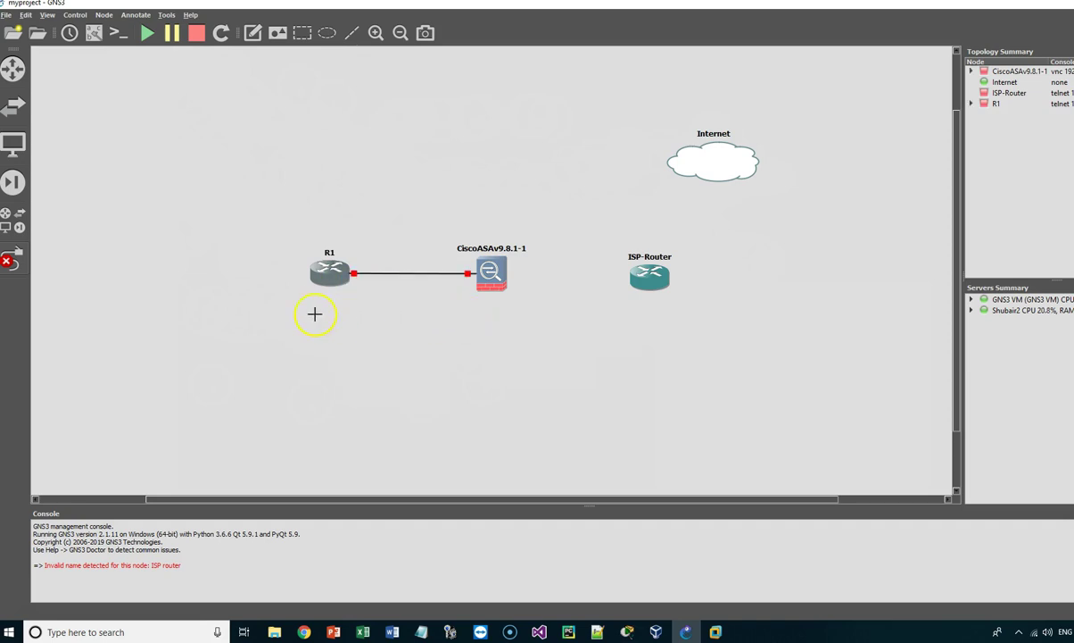
Link the ASA's Gi0/1 to ISP-Router's FastEthernet0/0.
click(493, 274)
click(558, 307)
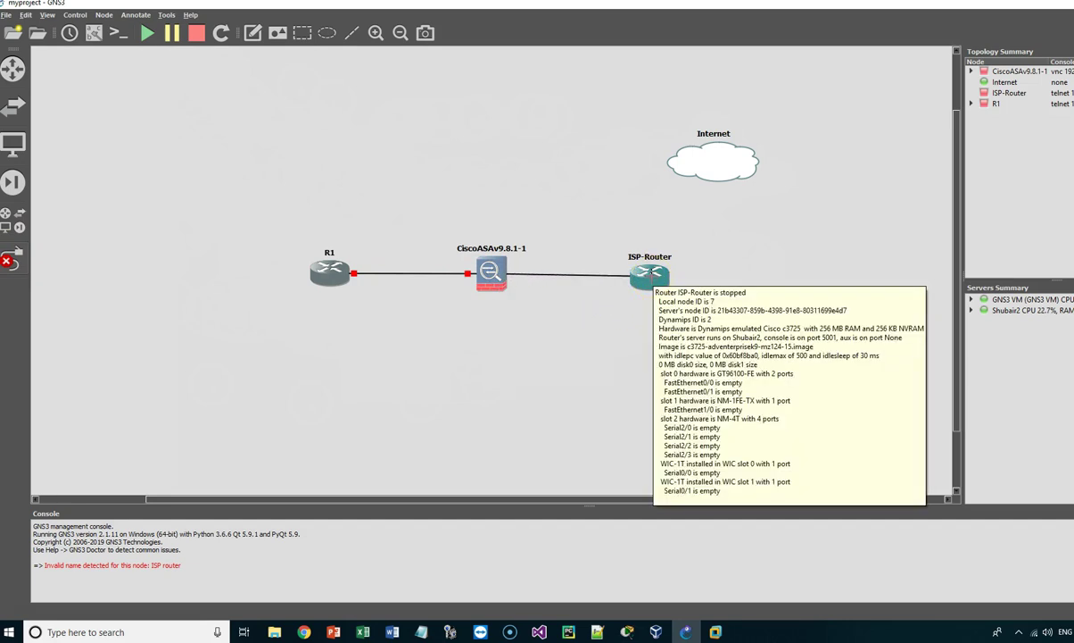
click(652, 276)
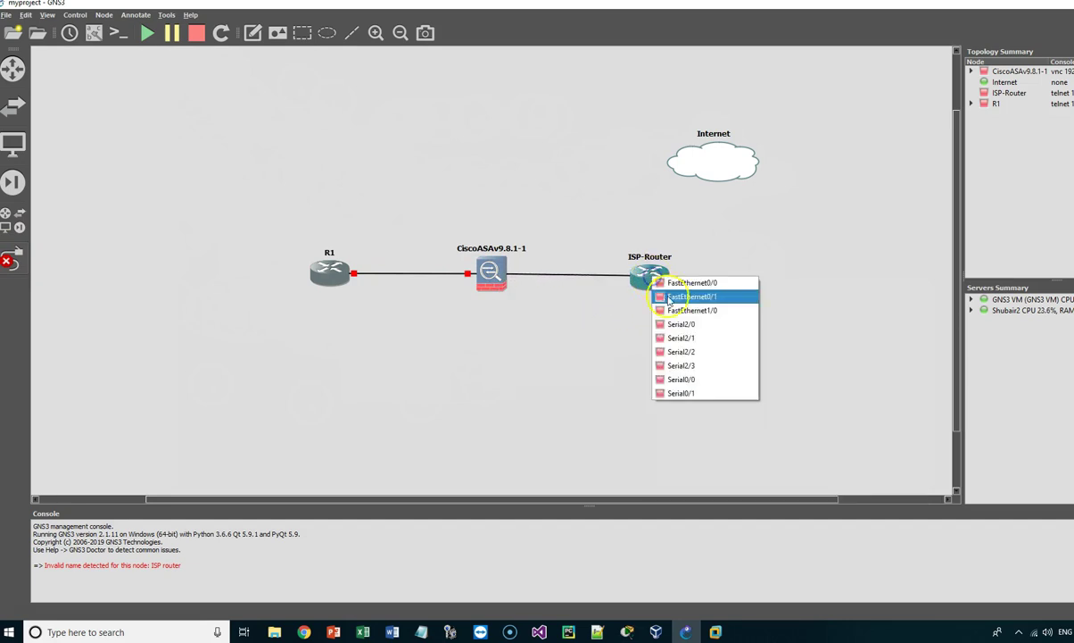
click(740, 282)
Link ISP-Router's FastEthernet0/1 to the Internet cloud's Ethernet port and shift the ISP-Router label left.
click(657, 275)
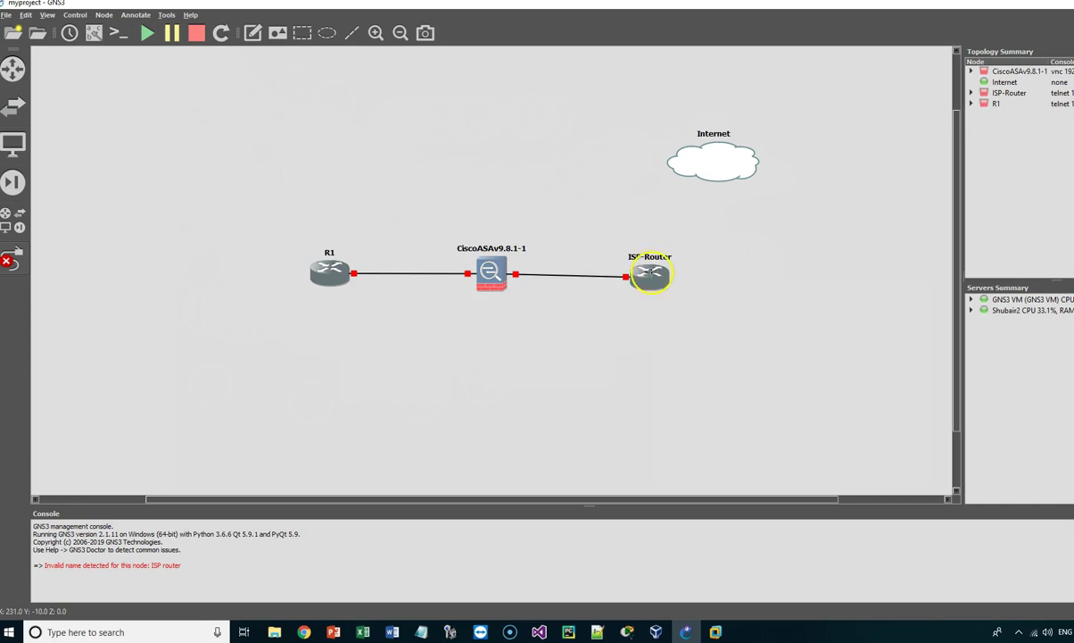
click(651, 274)
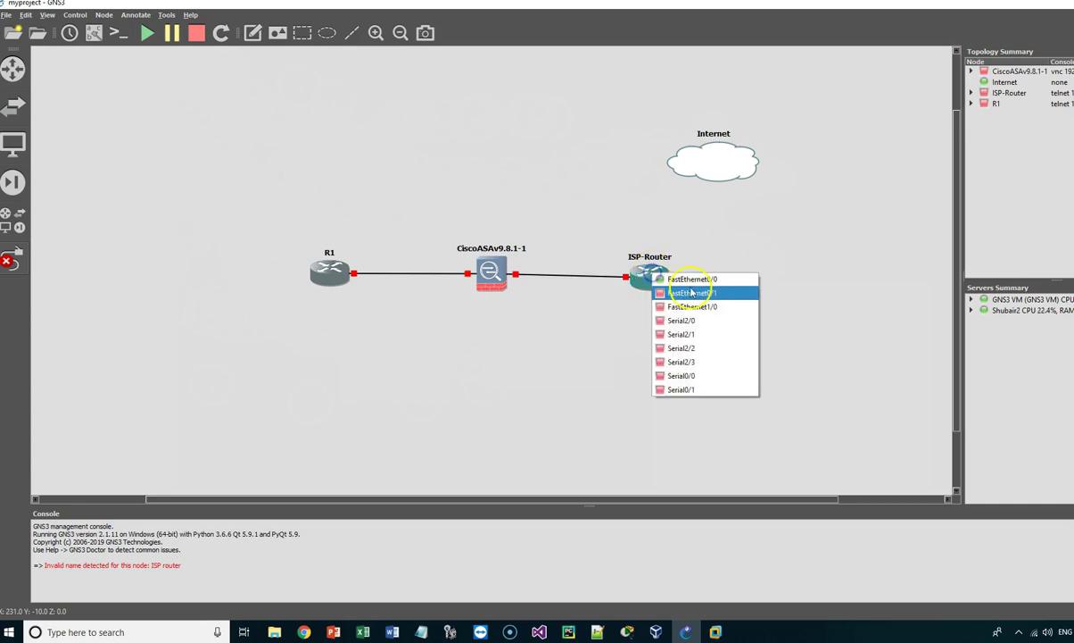
click(742, 293)
click(712, 165)
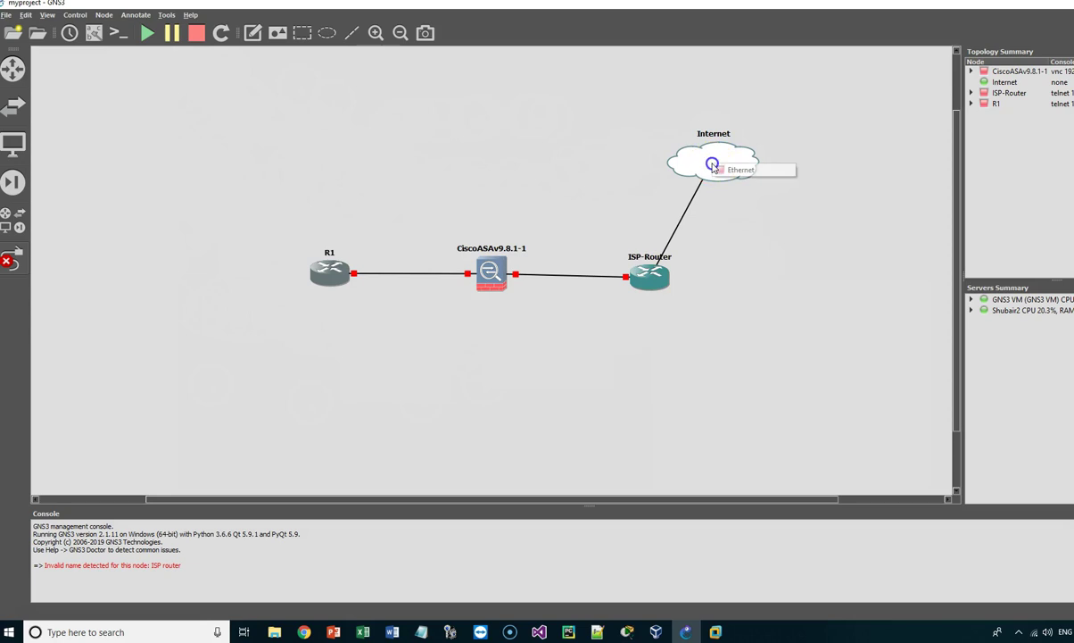
click(716, 169)
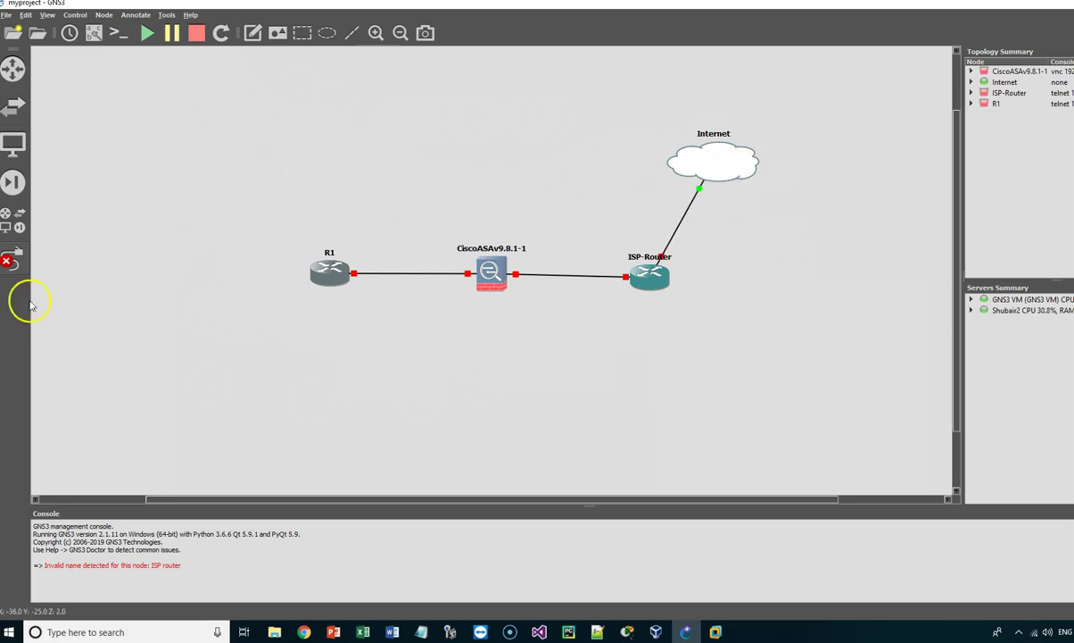
click(22, 258)
drag(649, 257, 623, 259)
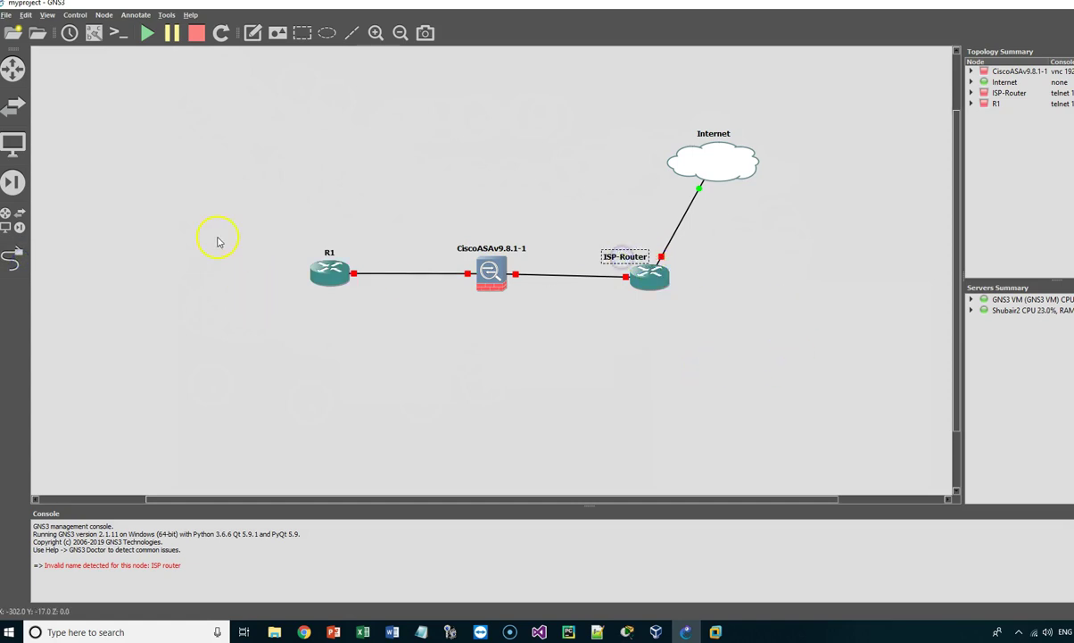
Show port names on all links and tidy R1's and ISP-Router's f0/0 labels.
click(93, 33)
drag(365, 282, 362, 287)
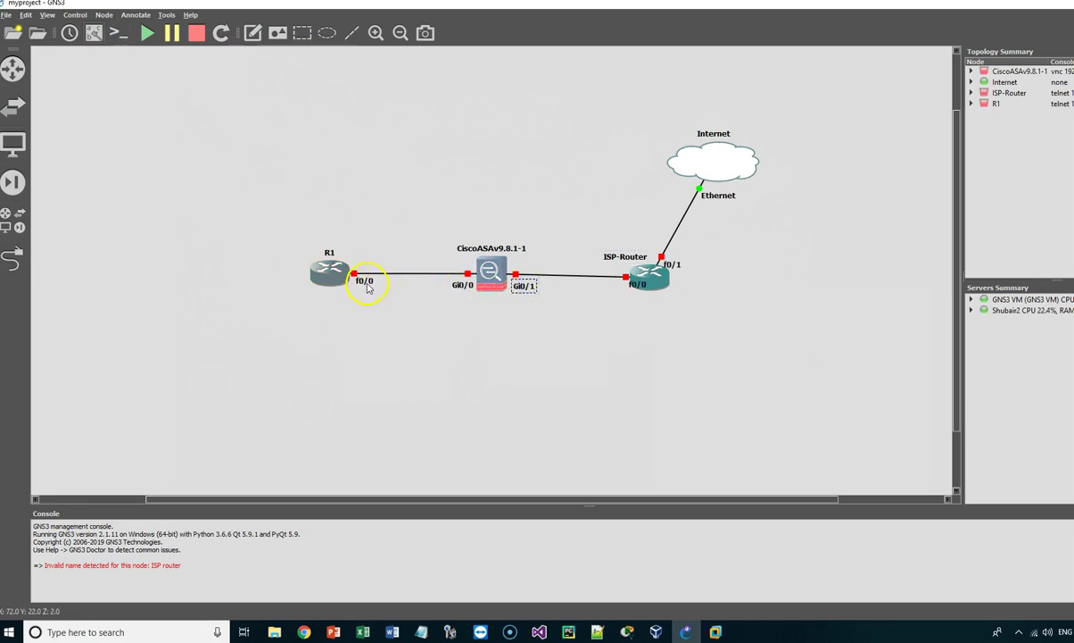
drag(624, 283, 611, 288)
Move R1 further left and ISP-Router right, nudging the ASA and the Ethernet label.
drag(330, 286, 324, 284)
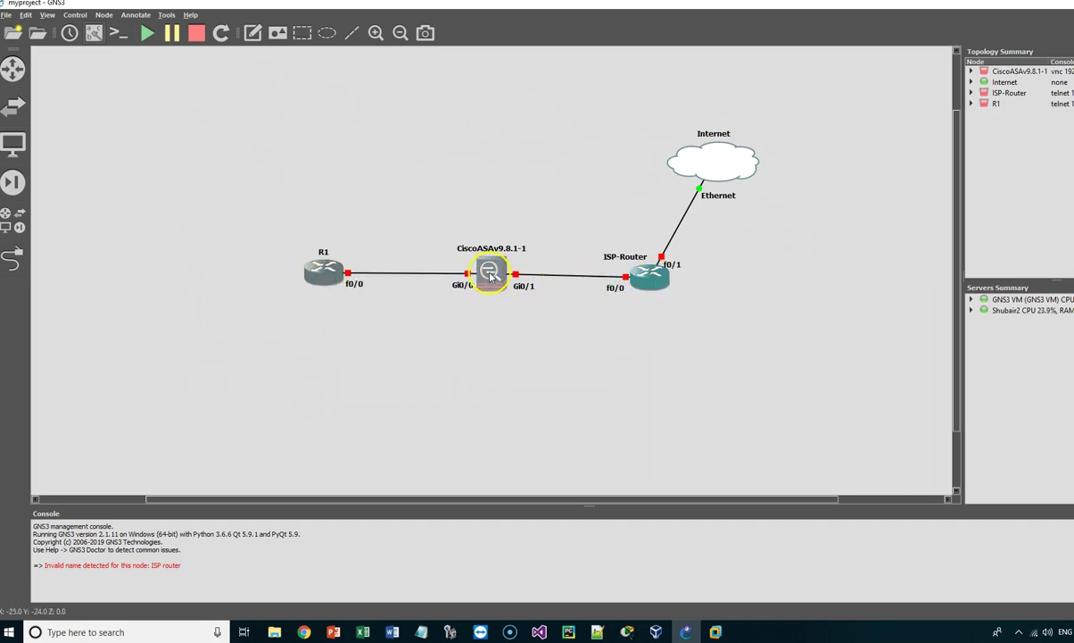
drag(324, 272, 299, 273)
drag(480, 275, 473, 277)
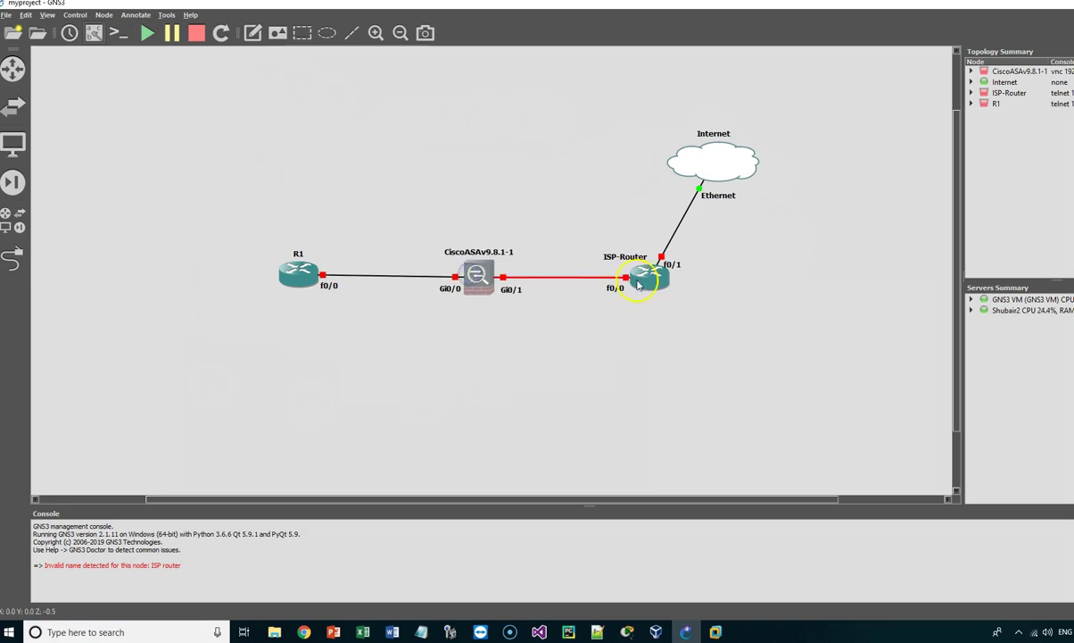
drag(655, 280, 686, 276)
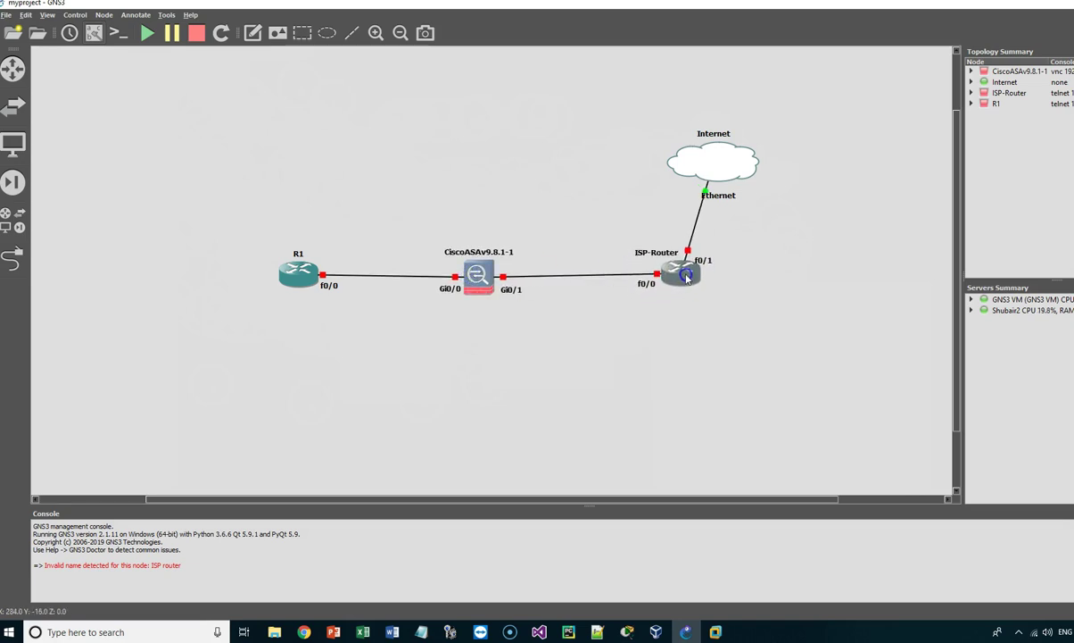
mouse_move(731, 197)
mouse_down()
mouse_move(745, 201)
mouse_move(748, 191)
mouse_up()
click(771, 235)
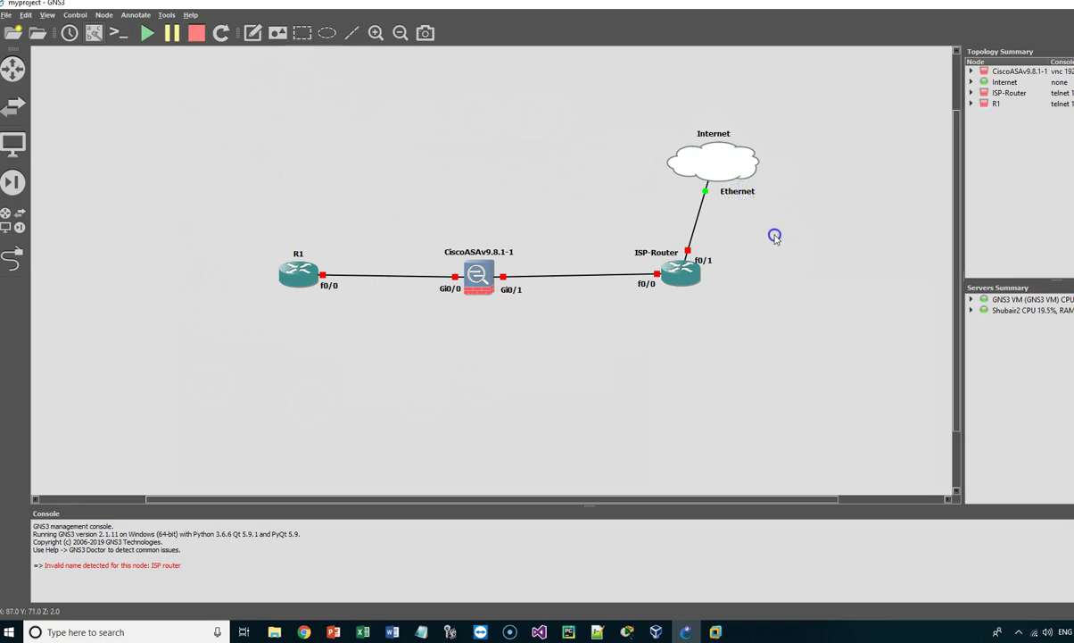
drag(681, 280, 688, 280)
click(743, 293)
drag(290, 281, 275, 279)
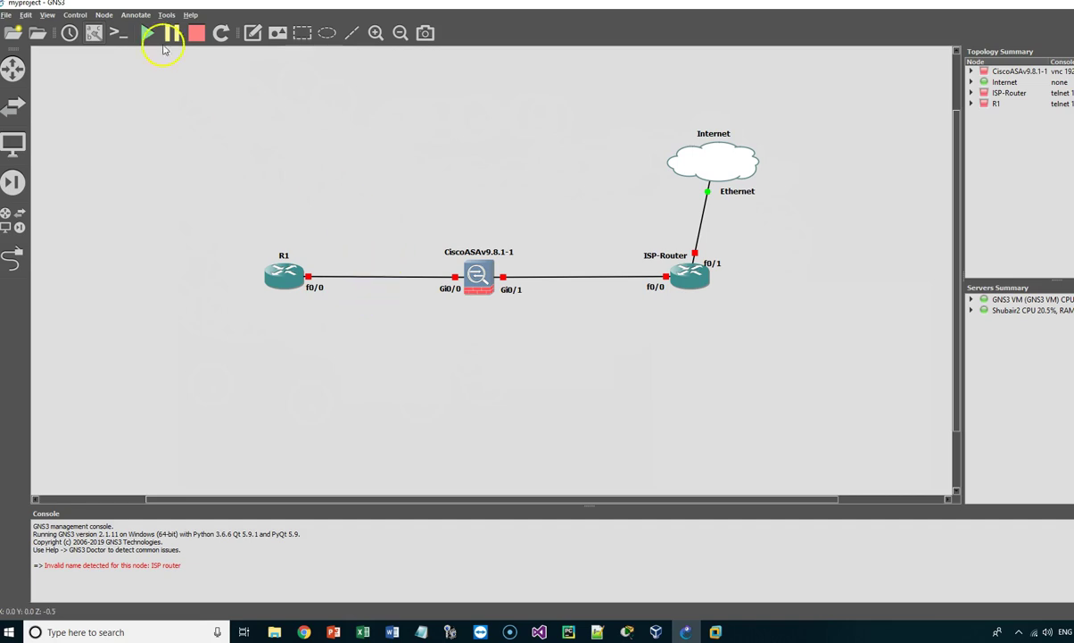
Add a 2001::/64 text note for the R1–ASA link.
text(01)
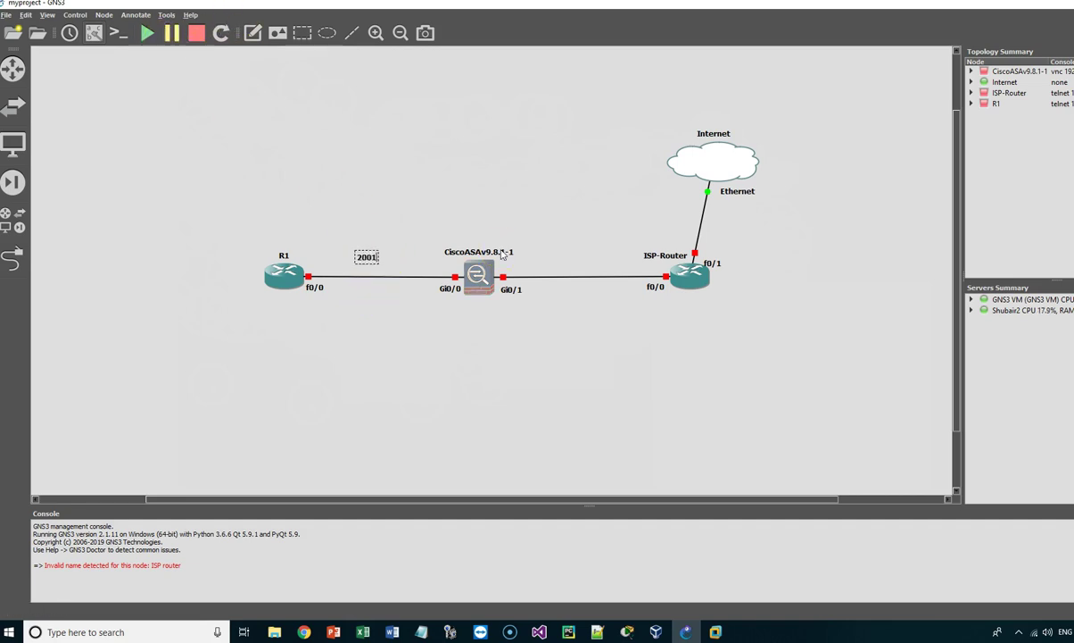
text(::/64)
drag(404, 261, 362, 253)
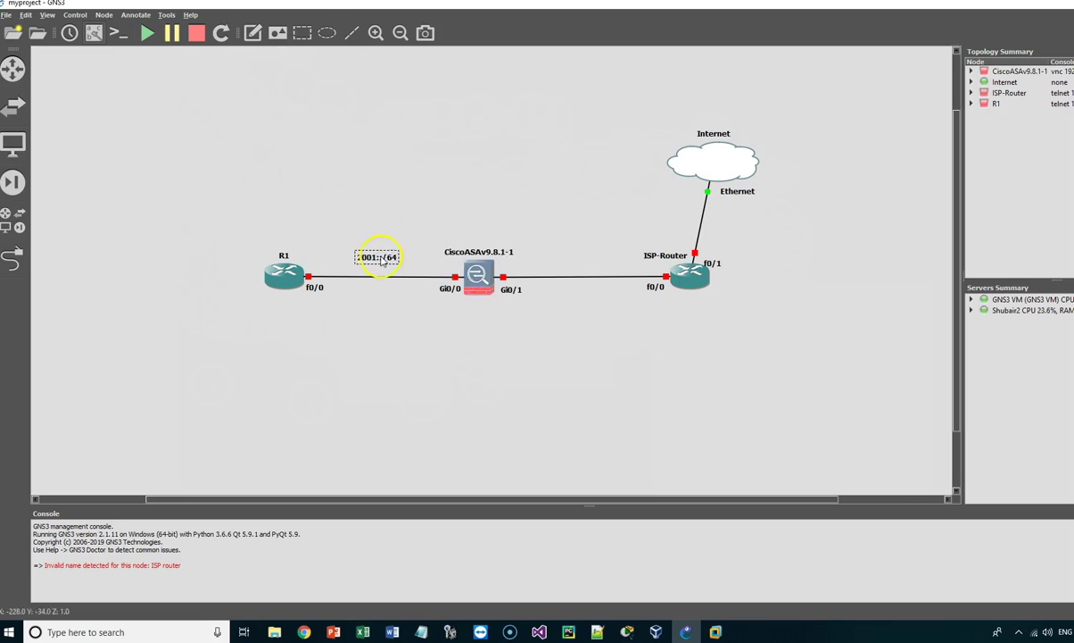
click(424, 228)
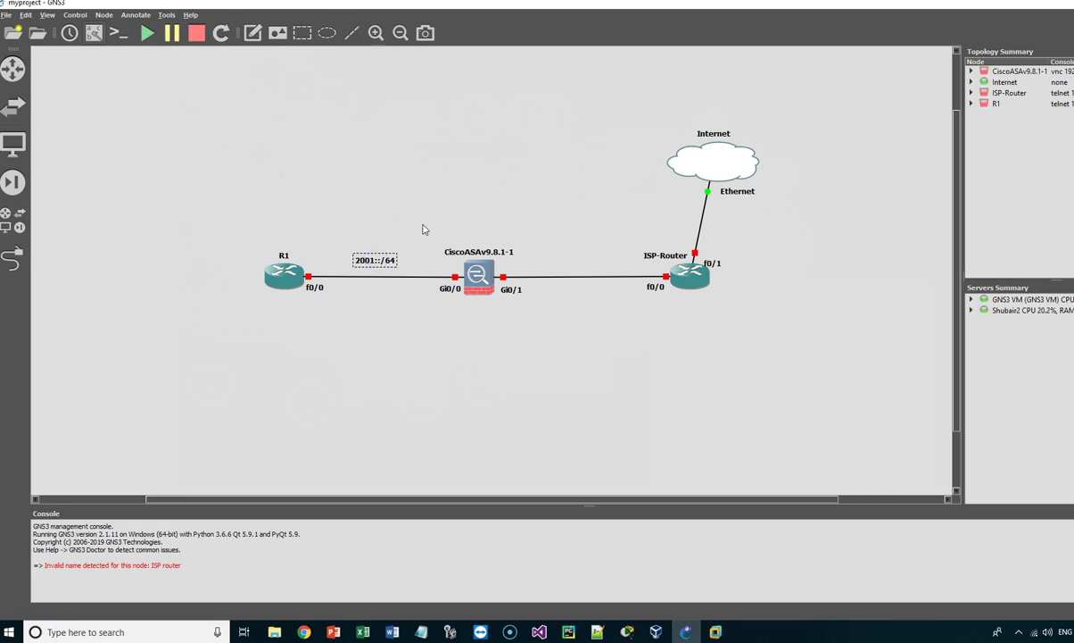
Duplicate the note, position both over their links, and change the copy to 2a00::/64.
right_click(382, 259)
click(439, 266)
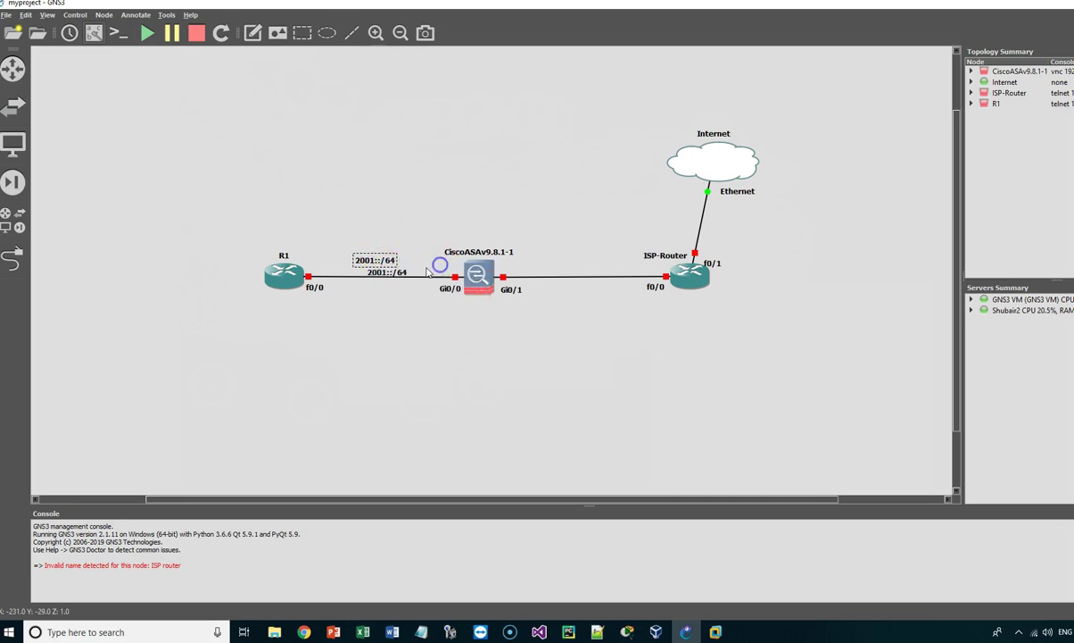
drag(385, 279, 582, 239)
drag(366, 256, 372, 235)
drag(572, 234, 577, 246)
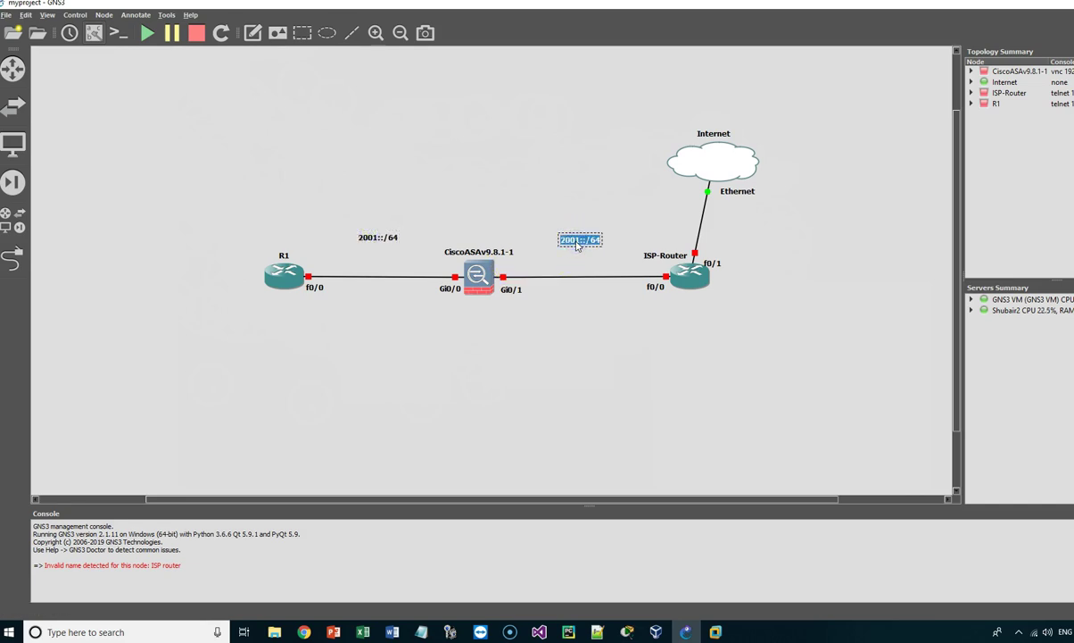
text(2)
key(BackSpace)
text(a)
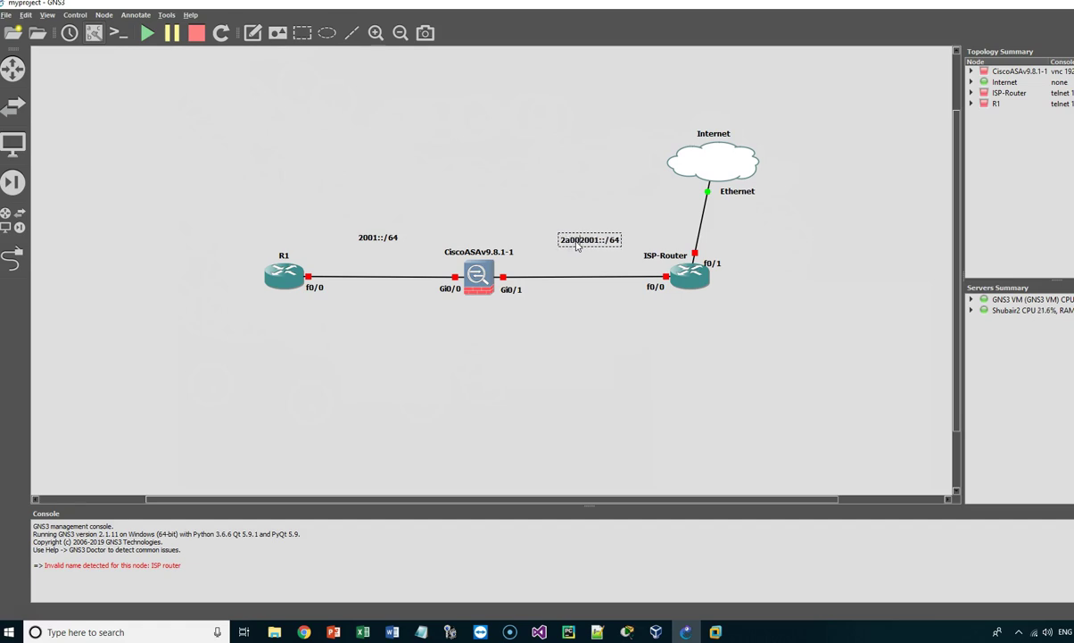
key(Delete)
click(582, 264)
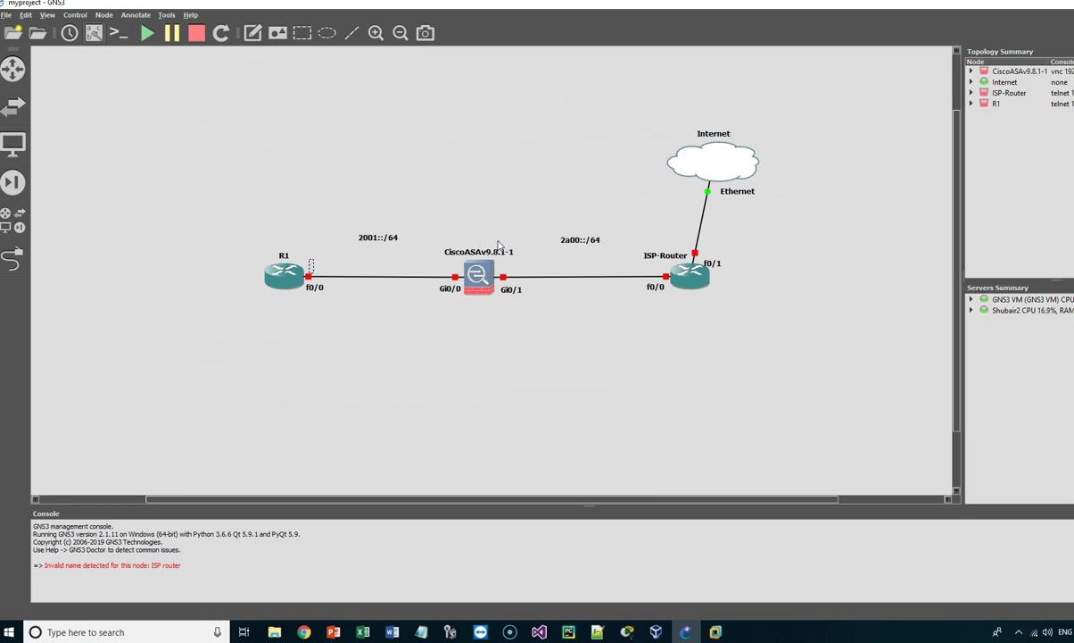
Add a :2 note beside R1's f0/0 port.
text(:2)
click(353, 266)
right_click(322, 268)
click(327, 272)
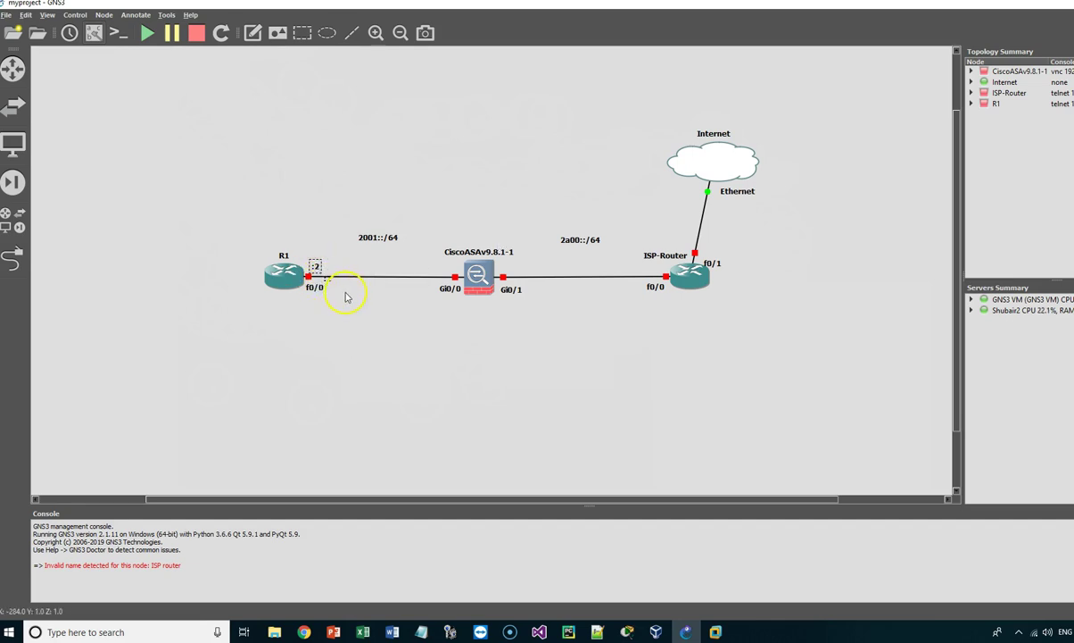
click(338, 258)
Add a :1 note beside the ASA's Gi0/0 port.
click(444, 269)
drag(445, 269, 437, 266)
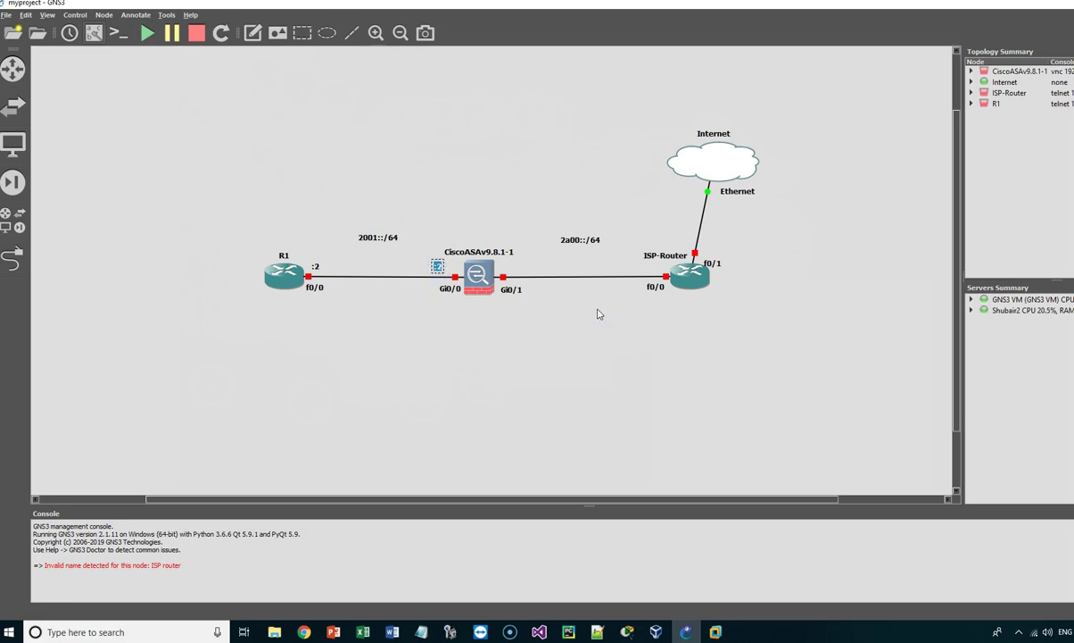
key(End)
key(BackSpace)
text(1)
click(566, 456)
Add a :2 note beside the ASA's Gi0/1 port.
click(535, 276)
text(:)
text(1)
click(517, 269)
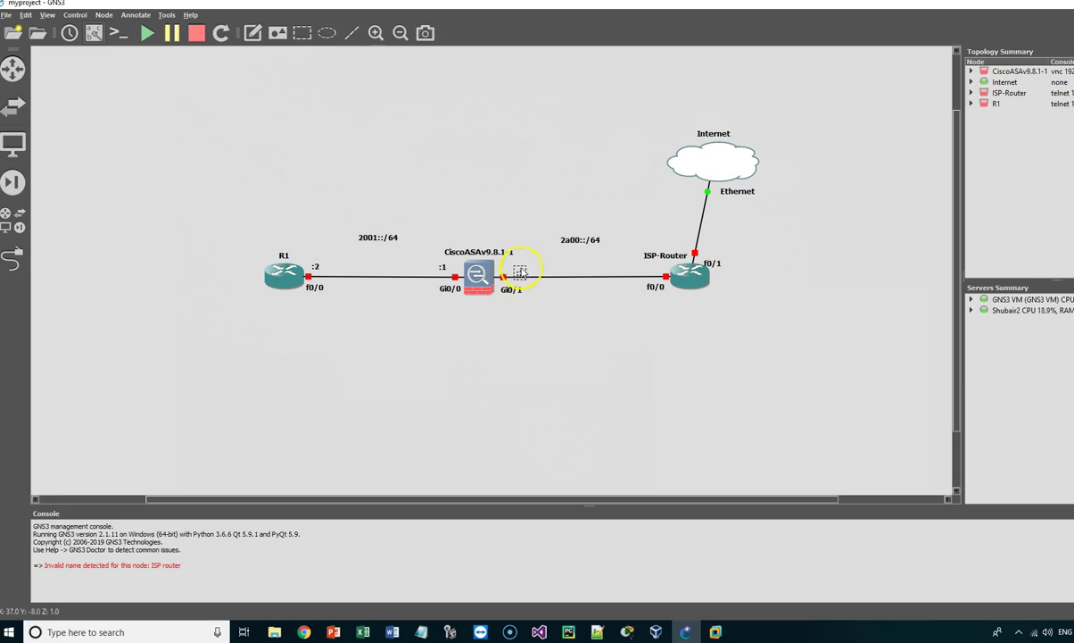
click(643, 335)
right_click(510, 271)
click(538, 279)
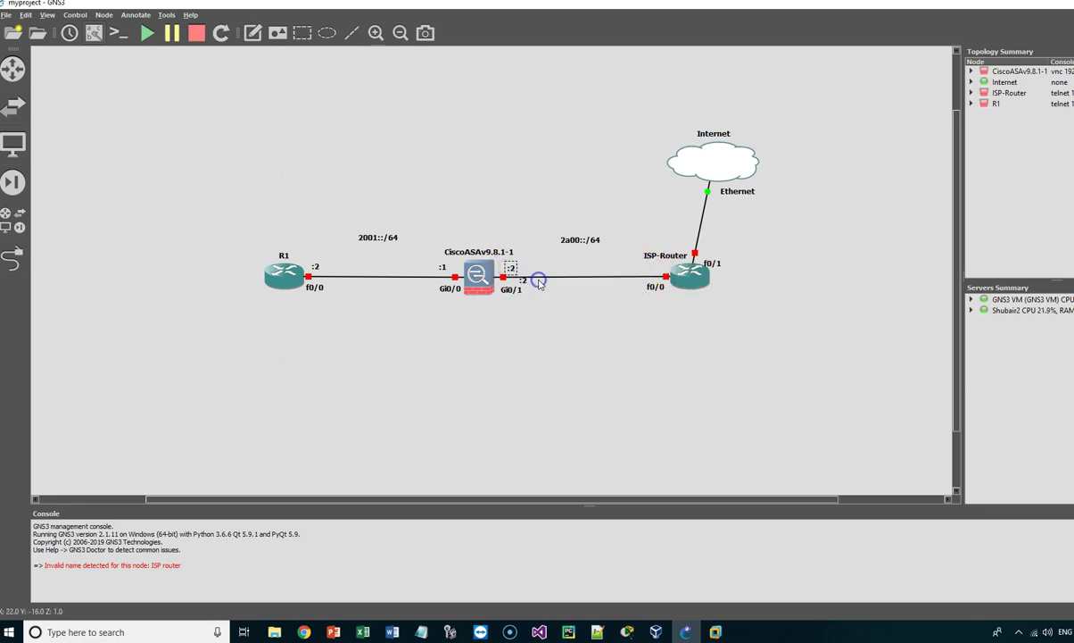
Add a :1 note beside ISP-Router's f0/0 port.
click(754, 319)
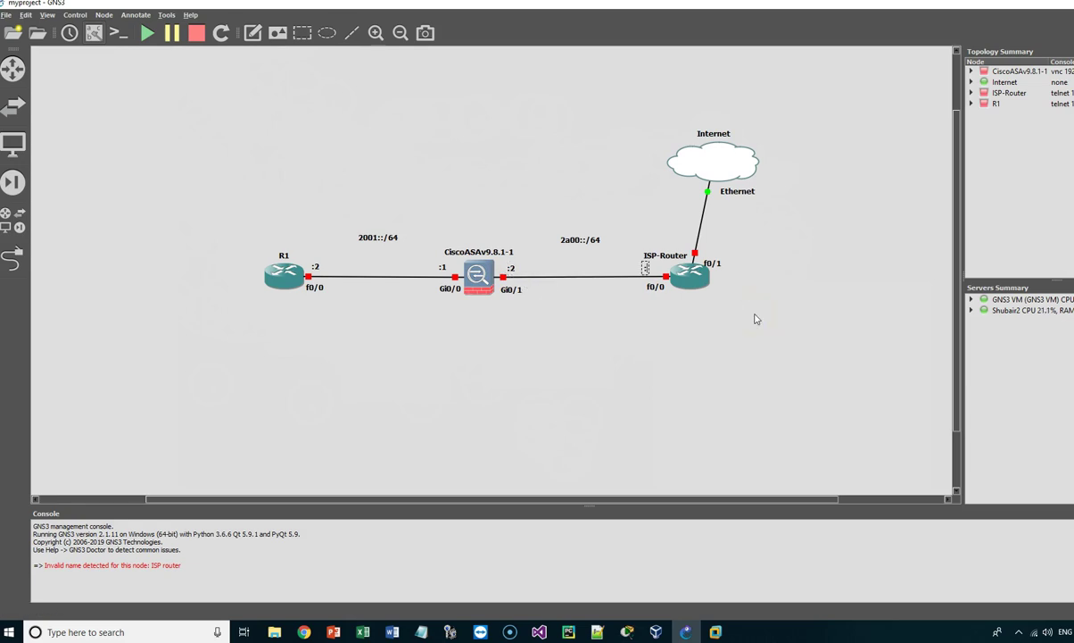
text(:1)
click(750, 294)
click(644, 268)
click(661, 310)
click(621, 240)
click(774, 271)
right_click(580, 241)
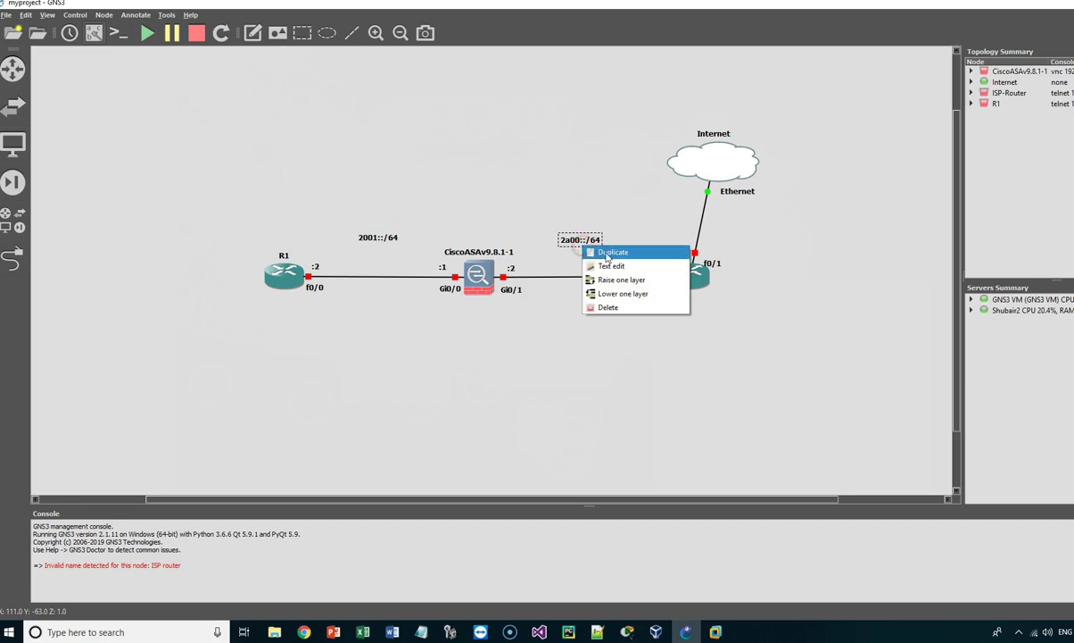
Duplicate the 2a00::/64 note beside the Internet link and edit it to 2b00::/64.
click(612, 252)
drag(578, 253, 734, 226)
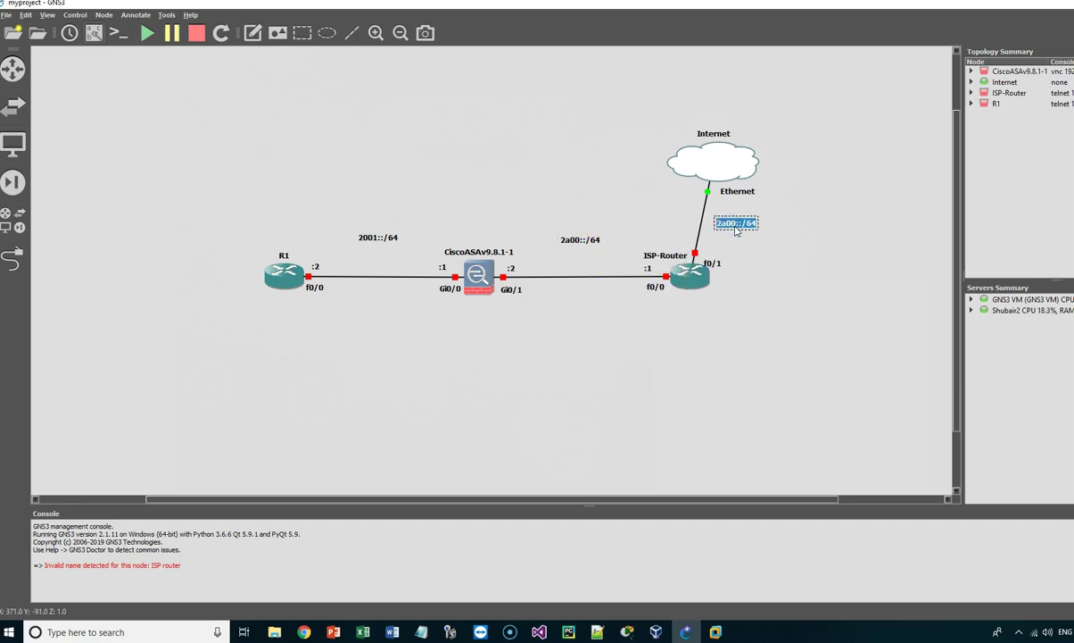
key(BackSpace)
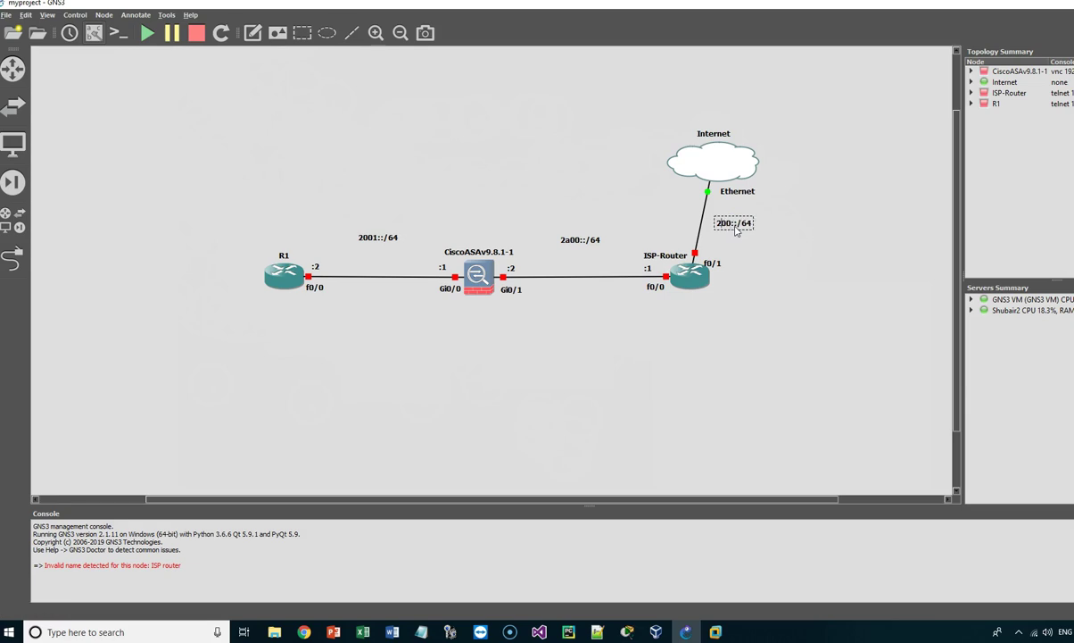
text(b)
click(786, 259)
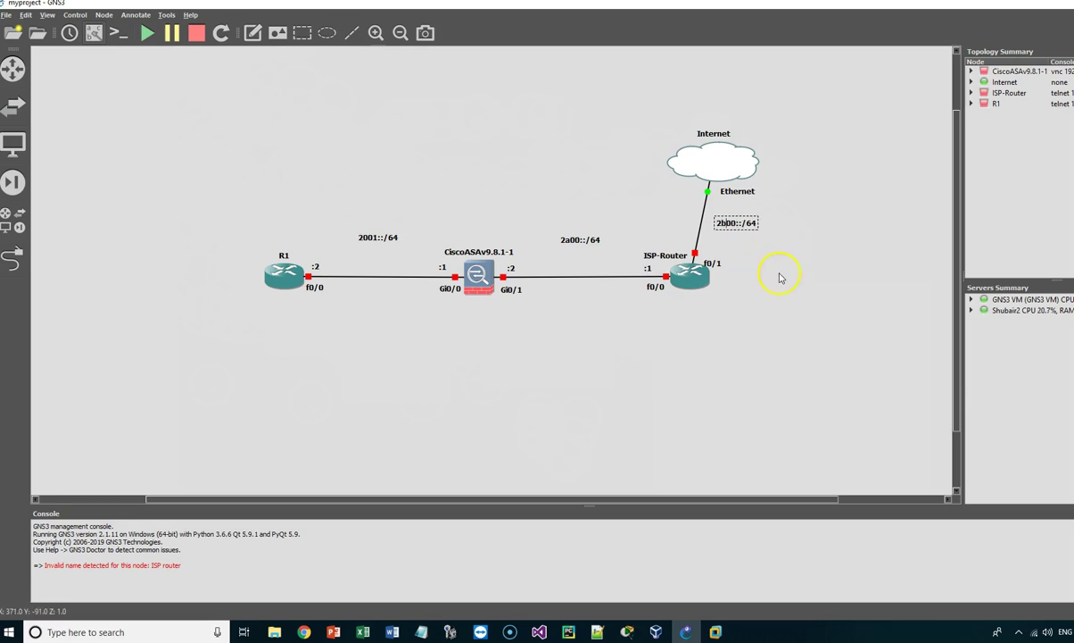
double_click(740, 224)
click(755, 268)
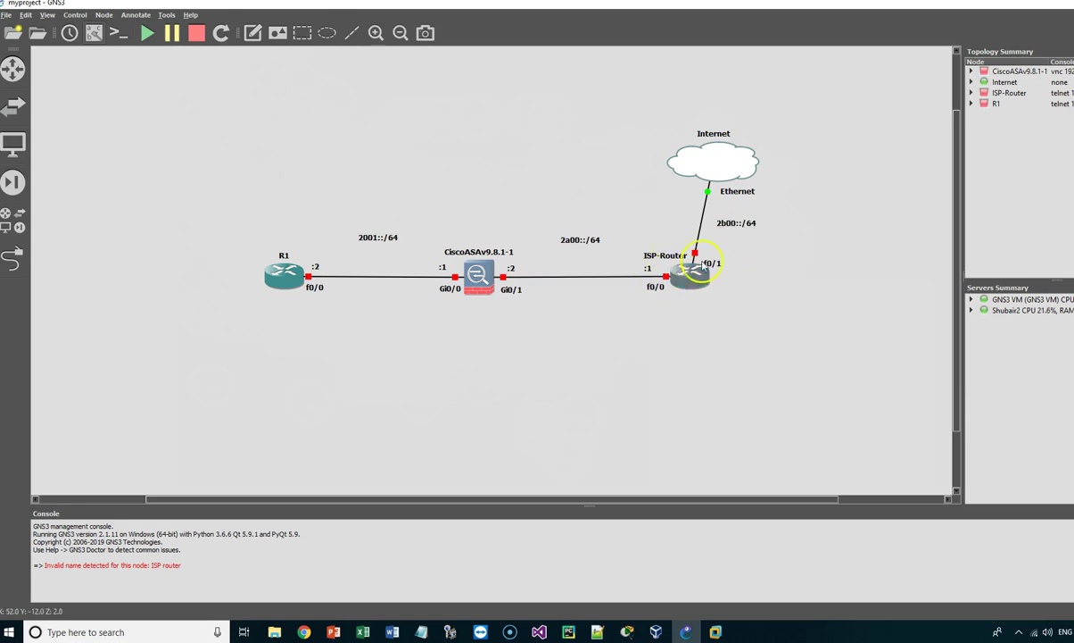
Duplicate ISP-Router's :1 note and place it beside the f0/1 link.
right_click(648, 269)
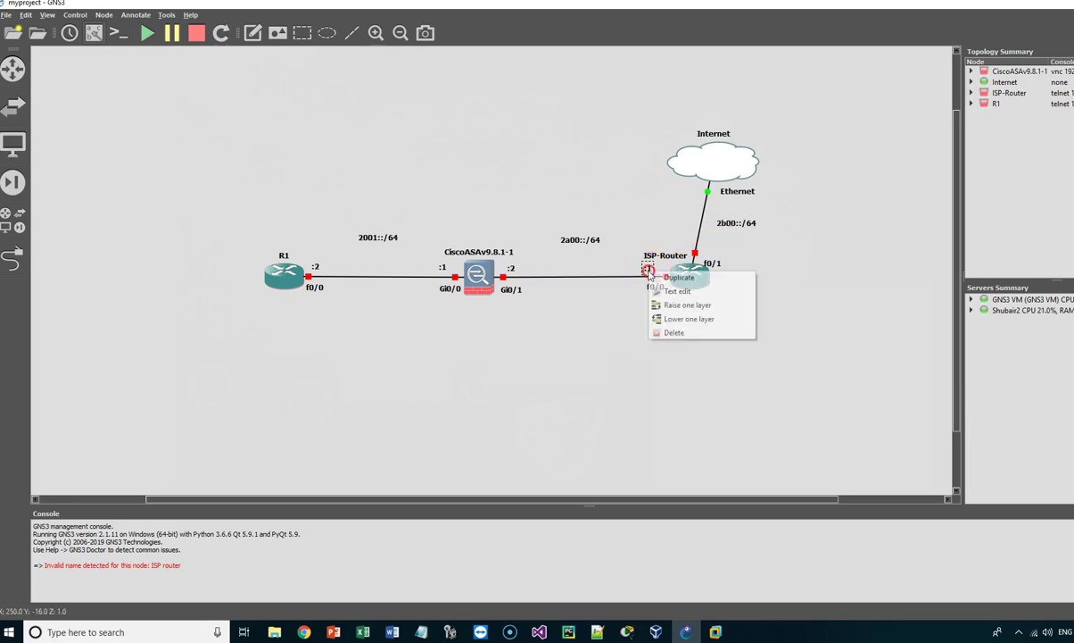
click(653, 305)
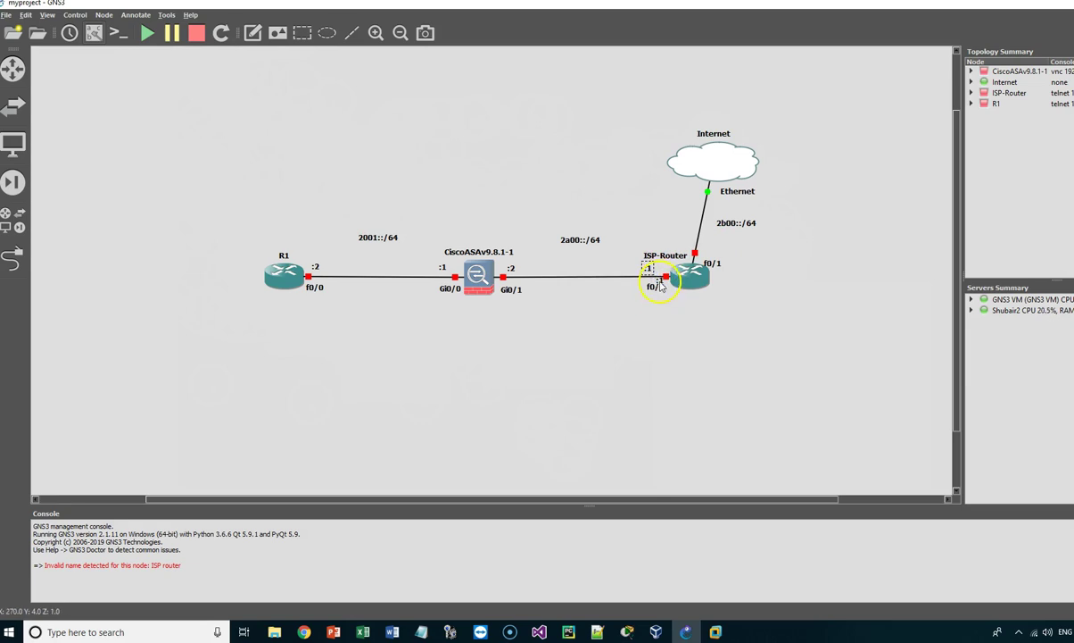
drag(725, 258, 713, 249)
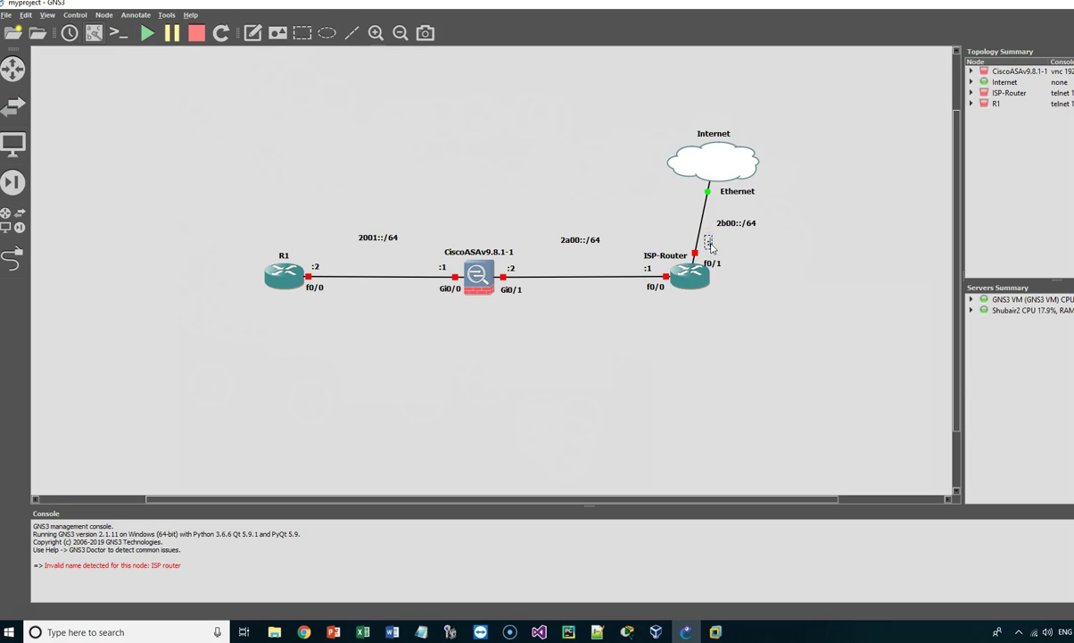
click(709, 385)
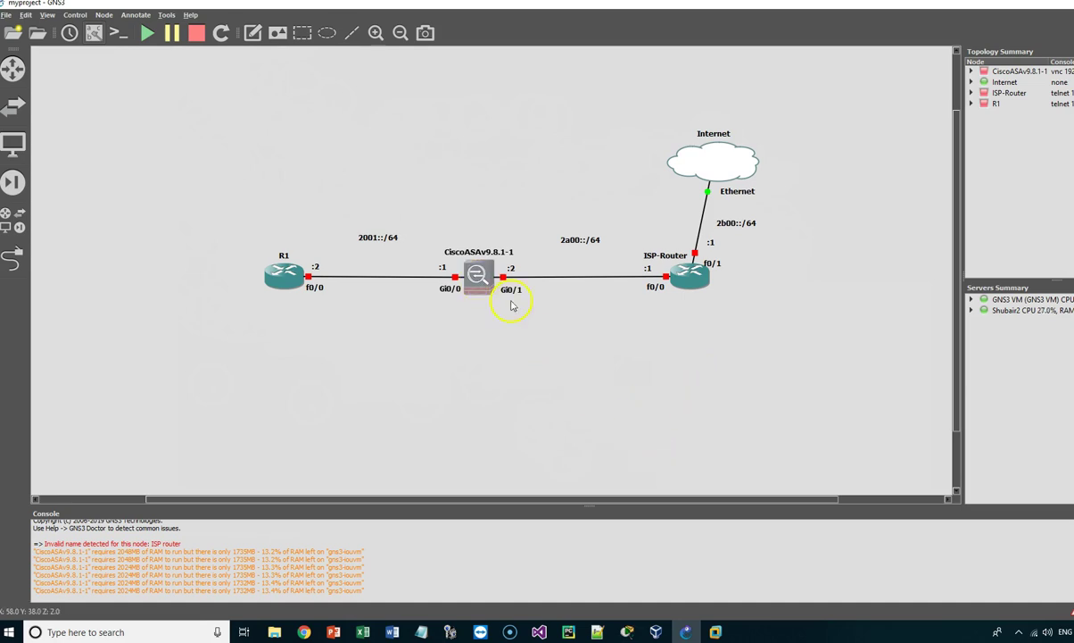
Start CiscoASAv9.8.1-1 and open its VNC console showing the asa981-smp-k8.bin GRUB entries.
right_click(479, 274)
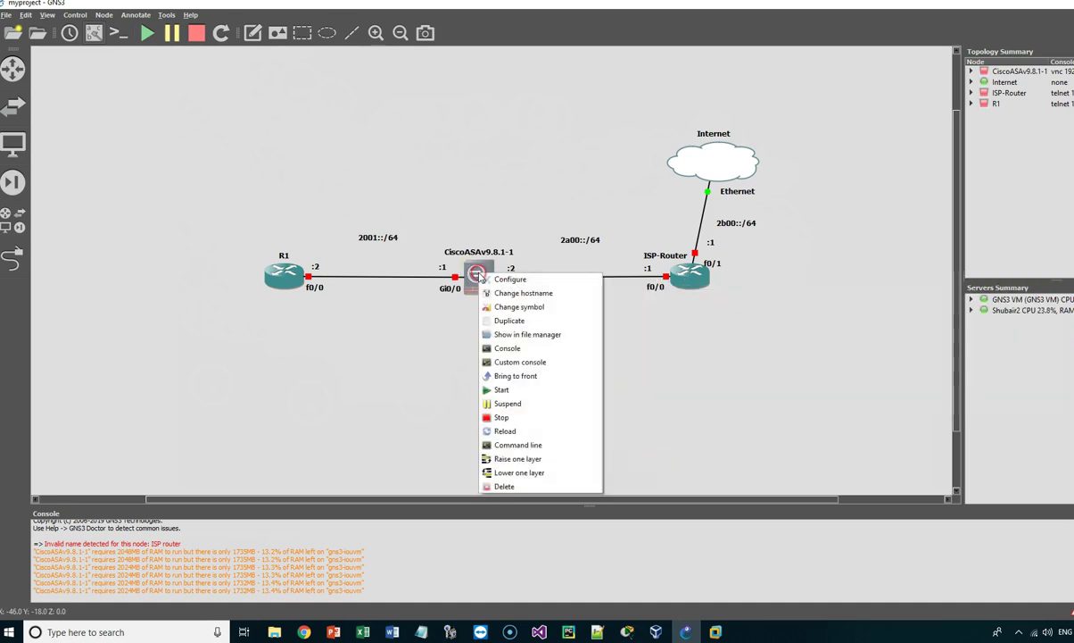
click(545, 390)
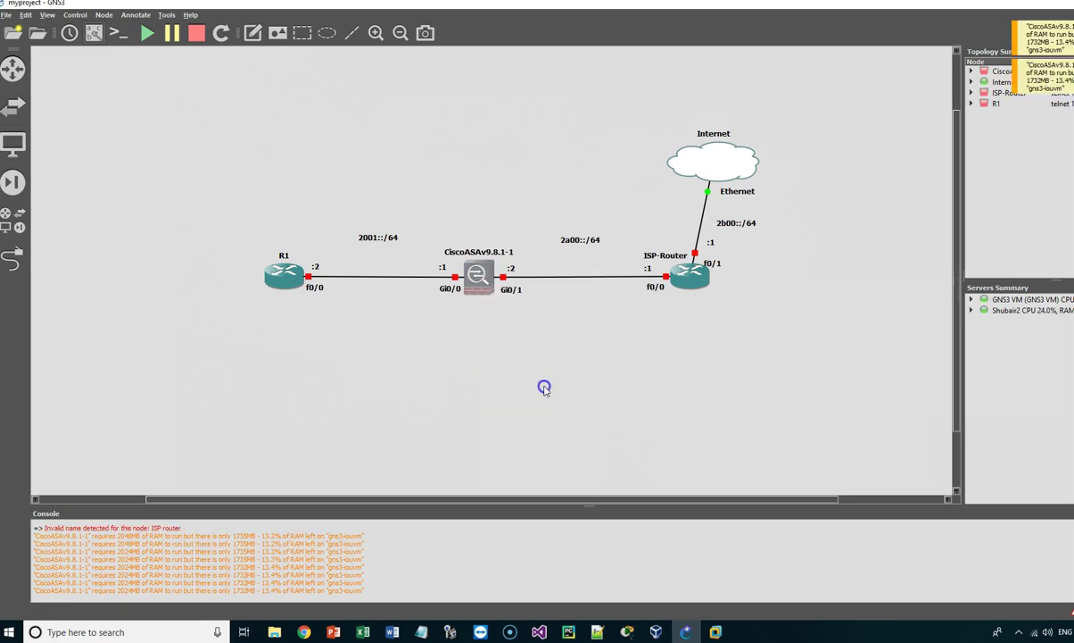
right_click(479, 283)
click(550, 356)
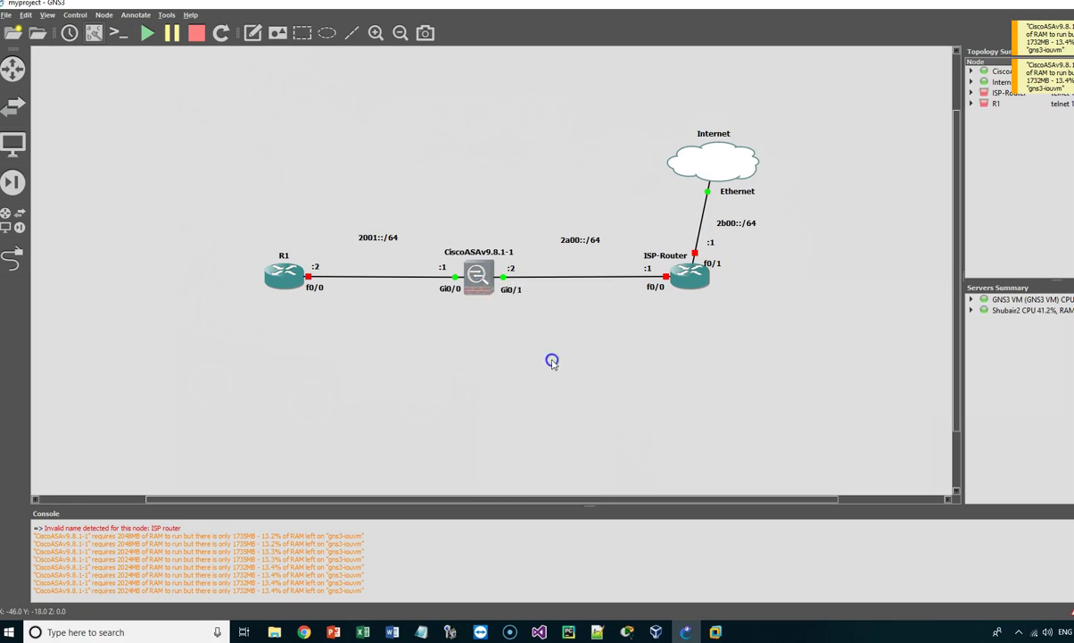
click(574, 310)
key(Down)
key(Up)
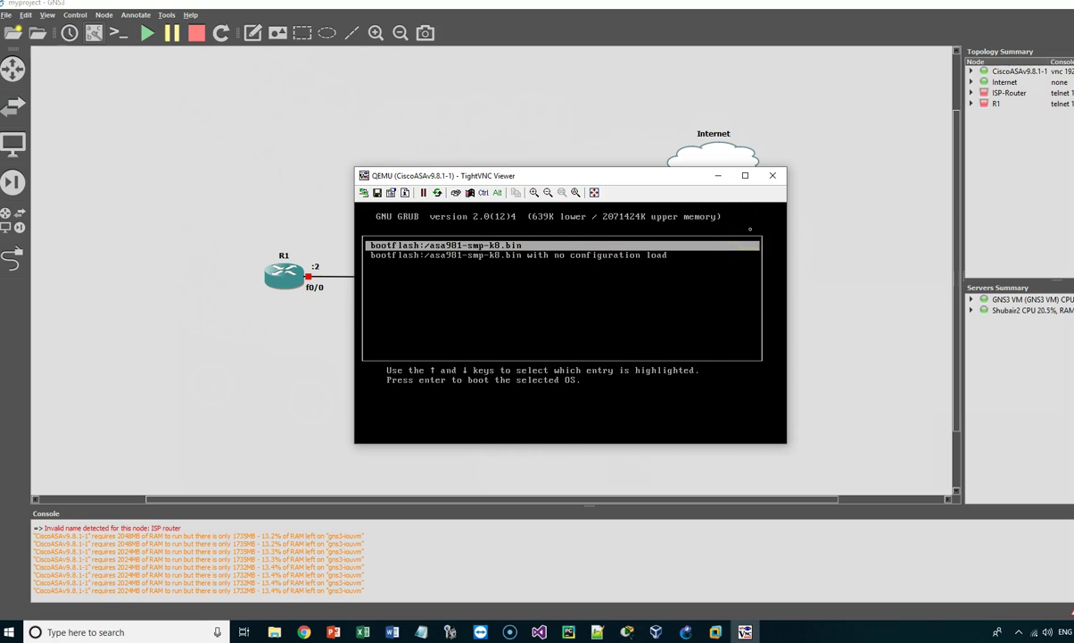
Close the ASA console window and stop the CiscoASAv9.8.1-1 firewall.
click(773, 176)
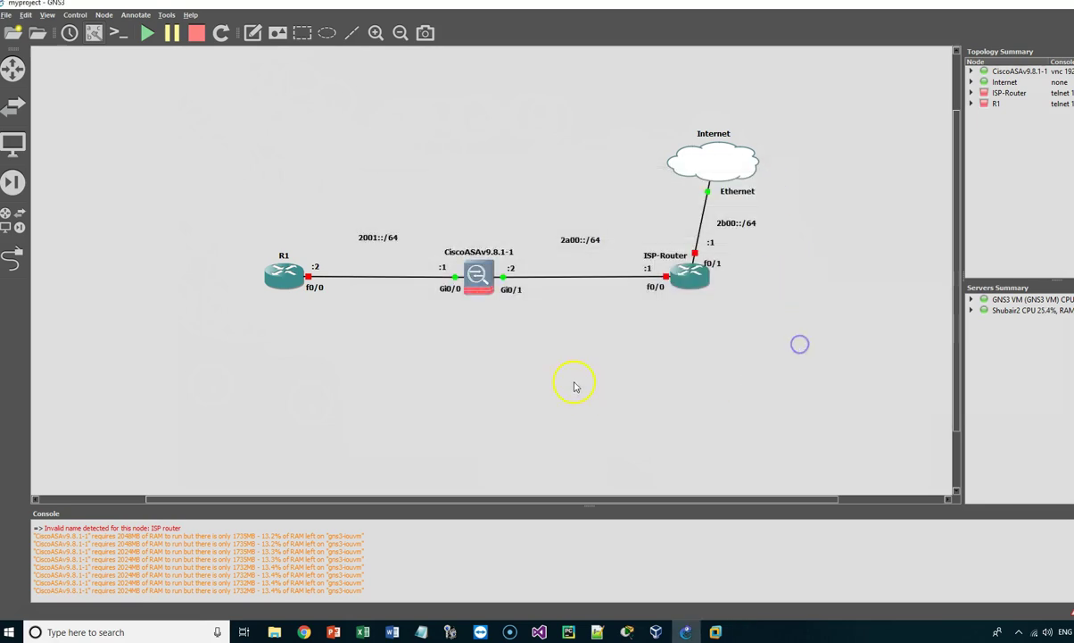
right_click(480, 278)
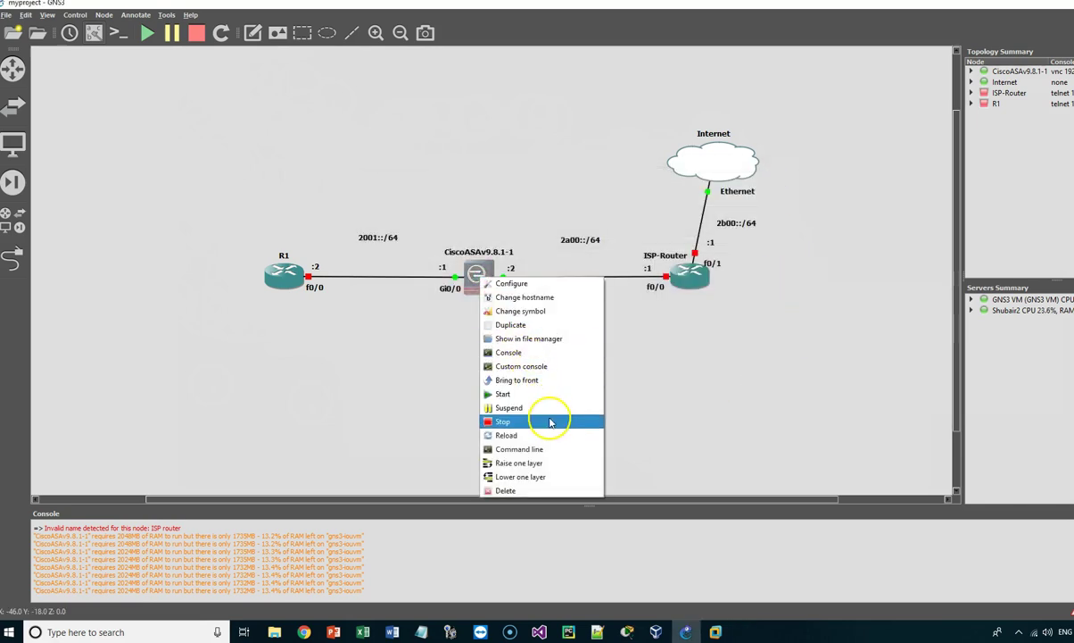
click(535, 421)
Change the firewall's console type from vnc to telnet, keeping HDD as boot priority.
right_click(472, 277)
click(483, 291)
right_click(483, 291)
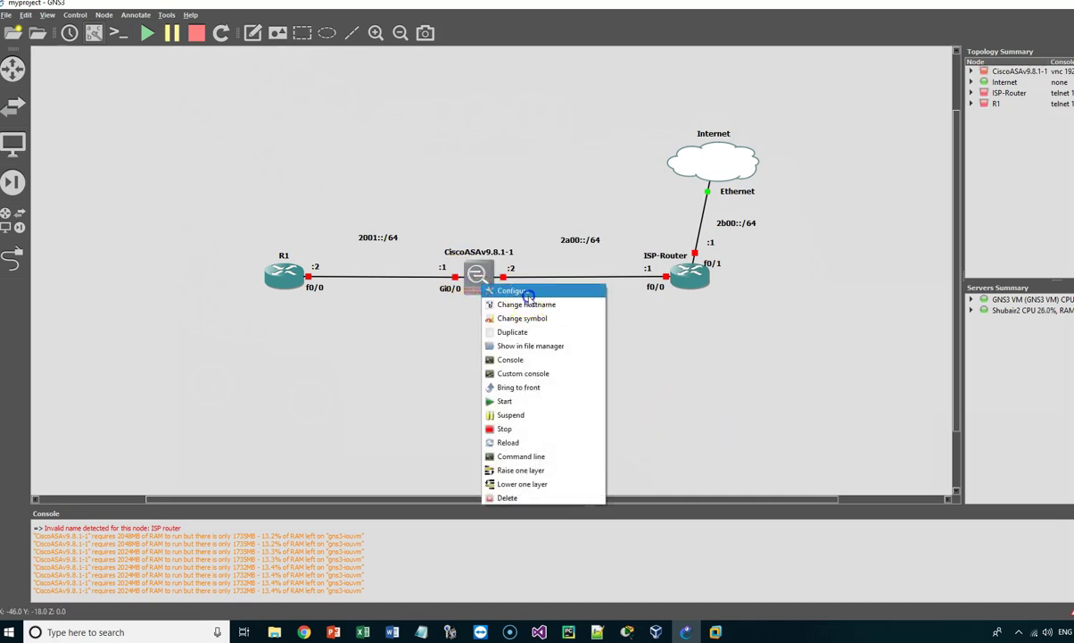
click(496, 295)
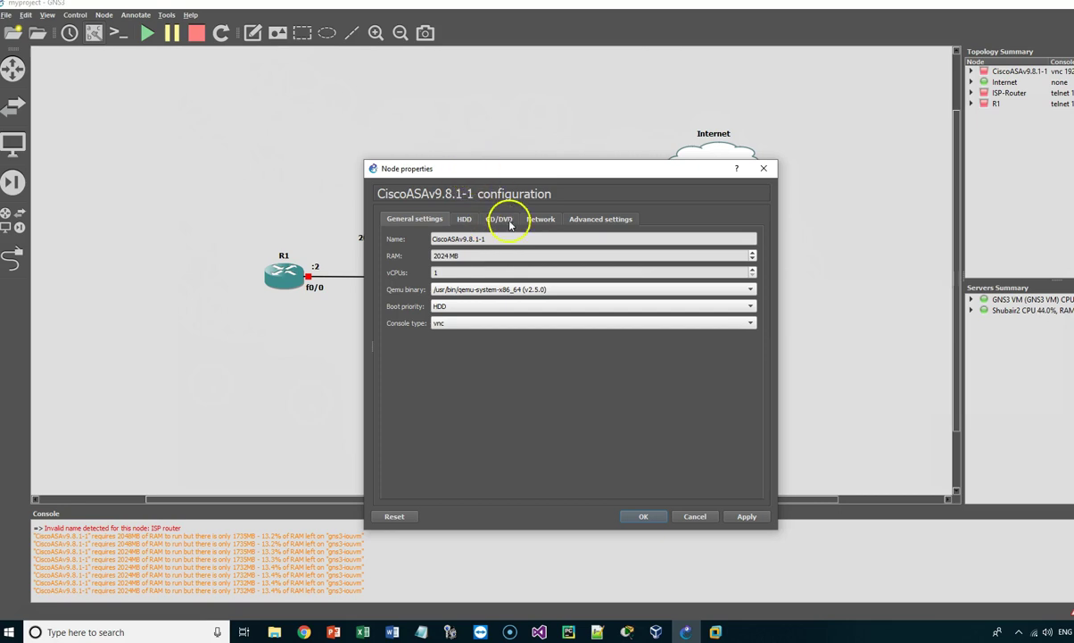
click(478, 323)
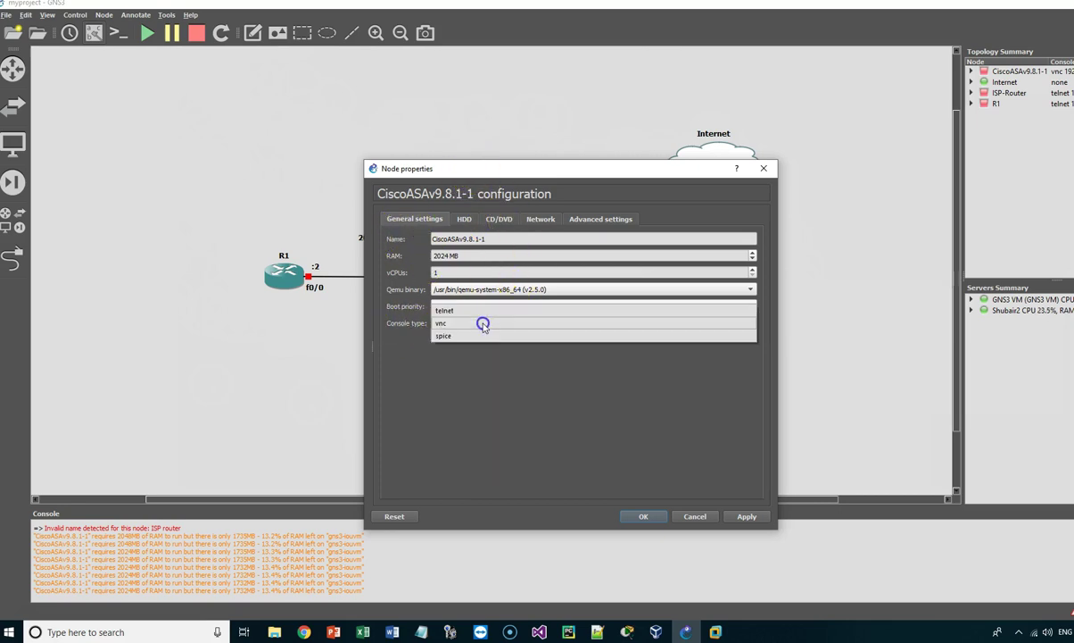
click(460, 310)
click(466, 306)
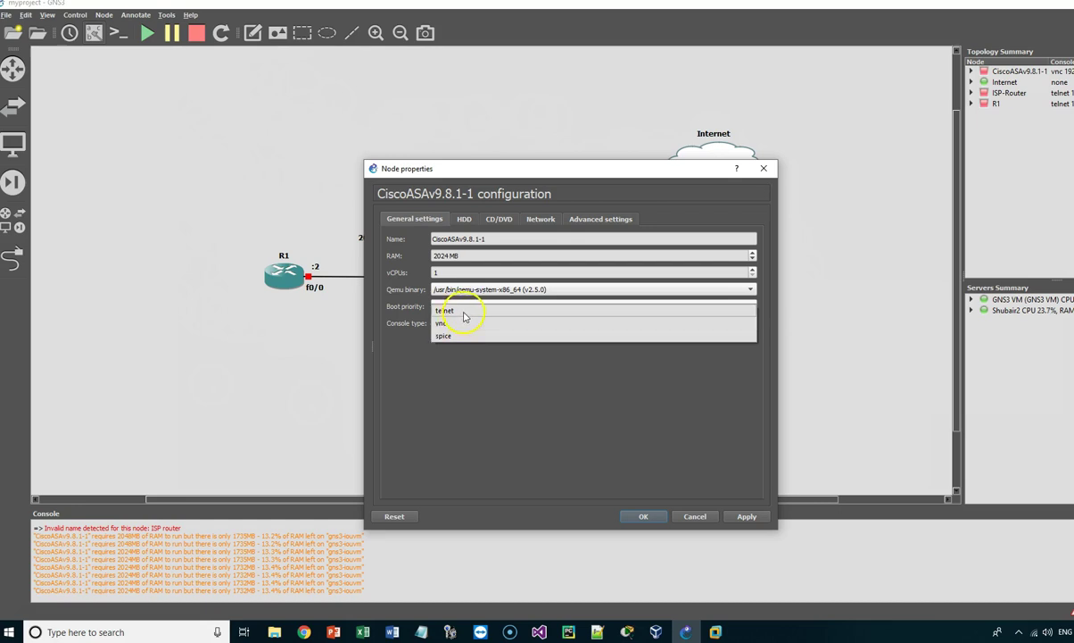
click(463, 312)
click(639, 514)
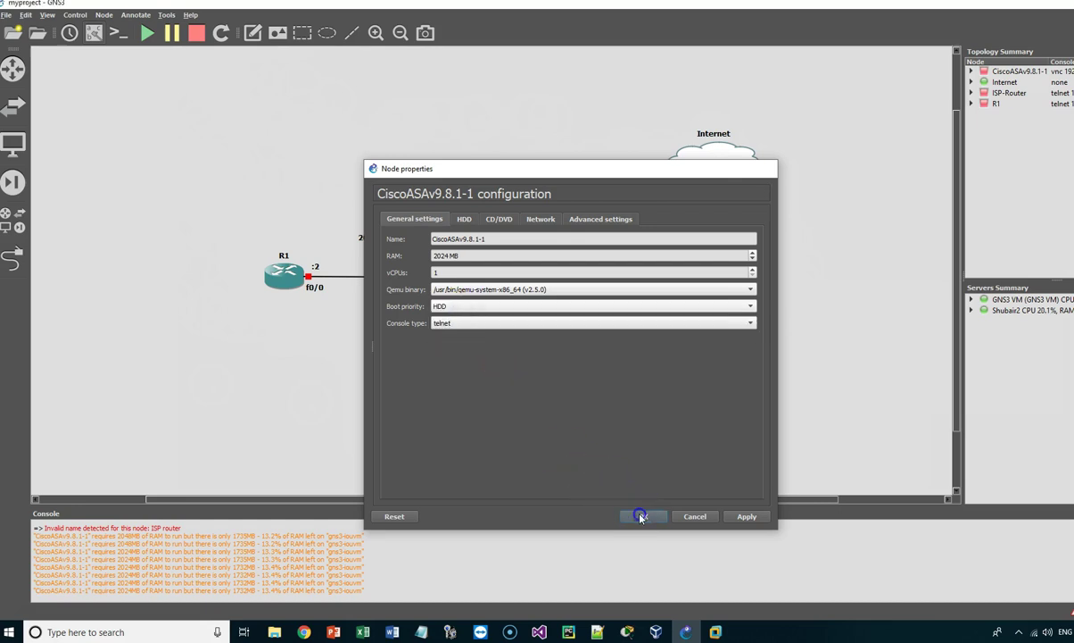
right_click(480, 275)
Start the ASAv, watch its boot messages in the Solar-PuTTY telnet console, then close it.
click(506, 397)
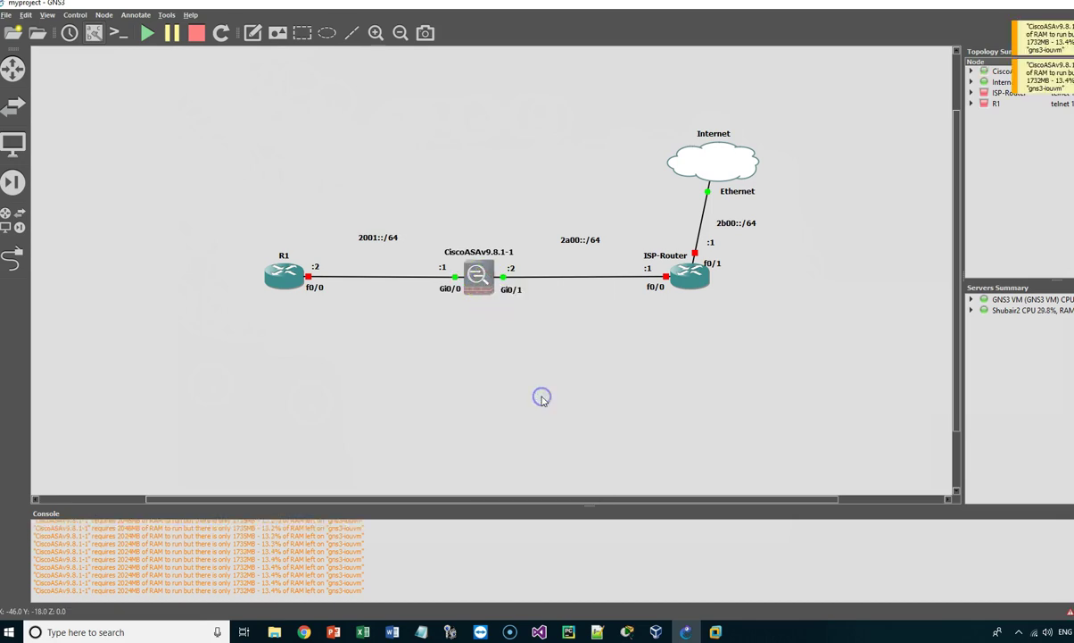
right_click(483, 285)
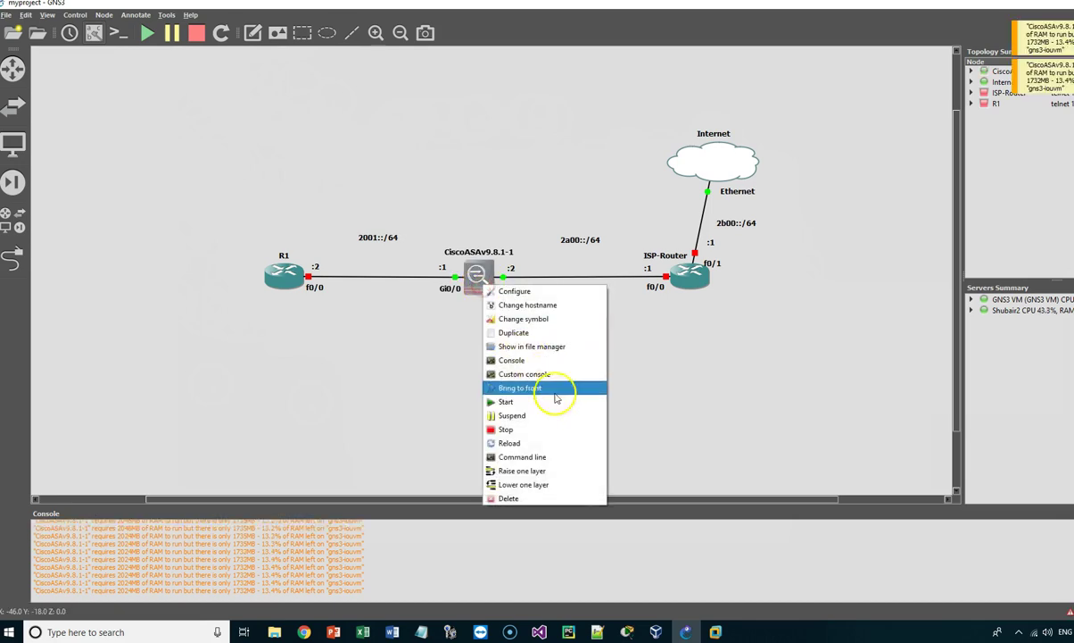
click(556, 365)
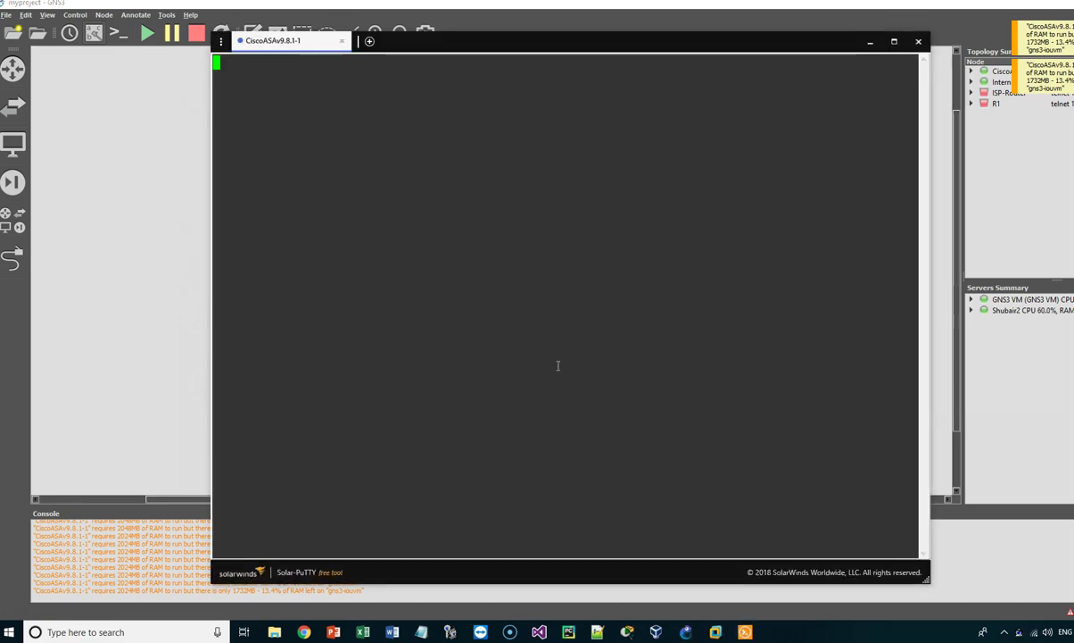
drag(511, 33, 447, 41)
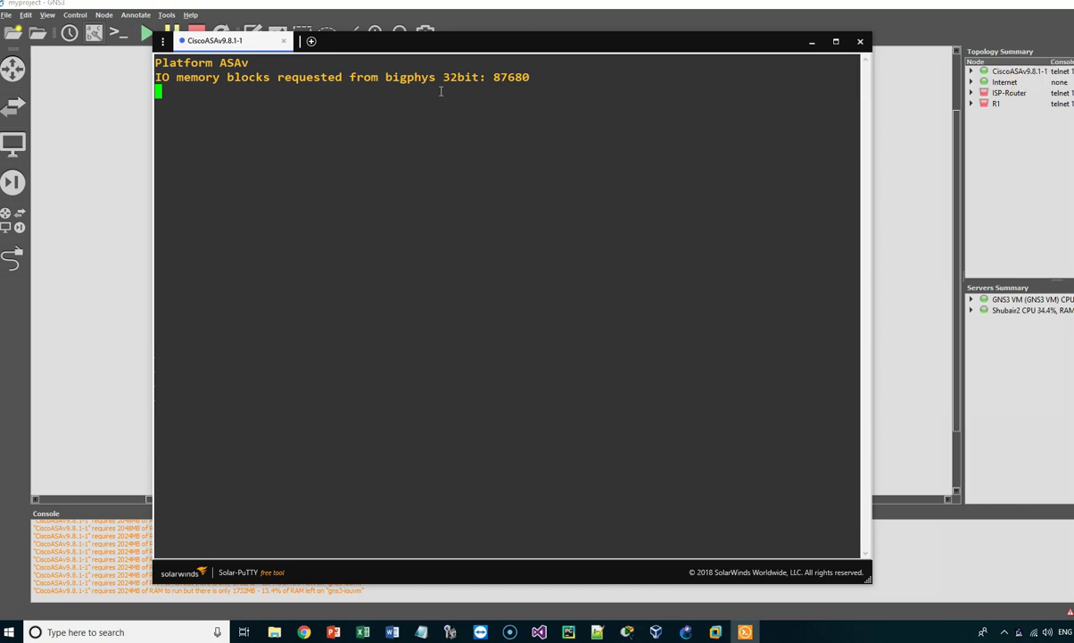
click(463, 133)
click(689, 284)
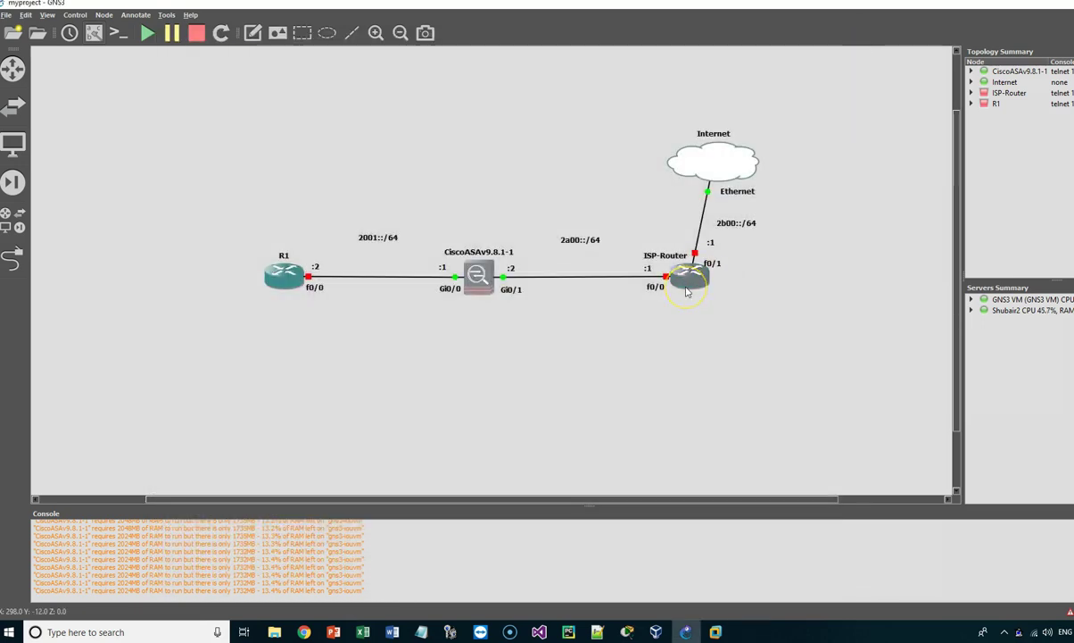
Set the CiscoASAv9.8.1-1 console type back to vnc.
click(453, 347)
click(479, 275)
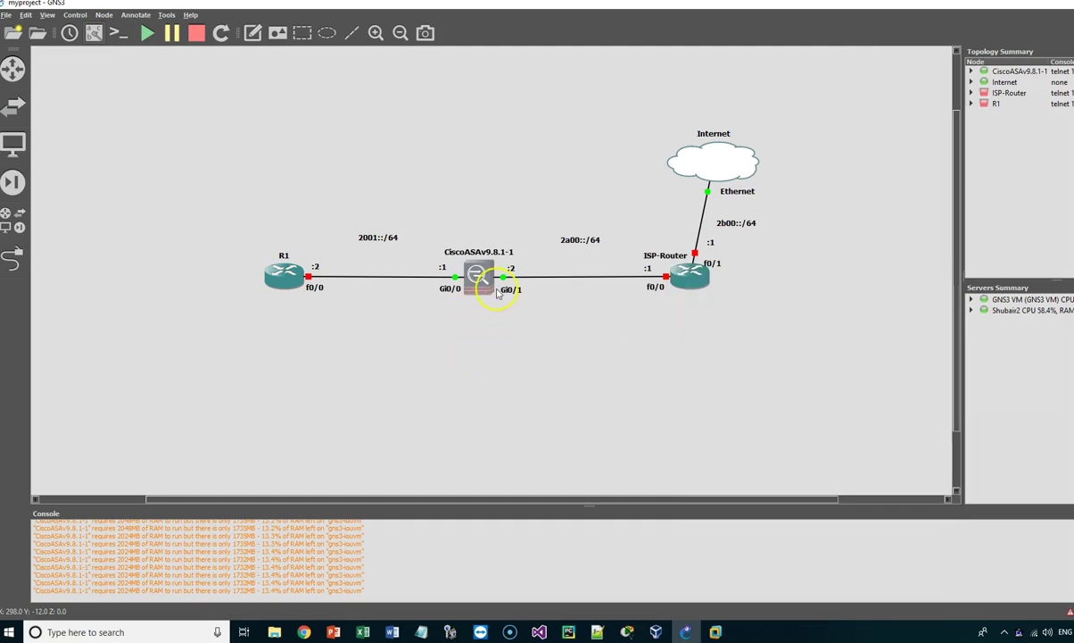
right_click(481, 272)
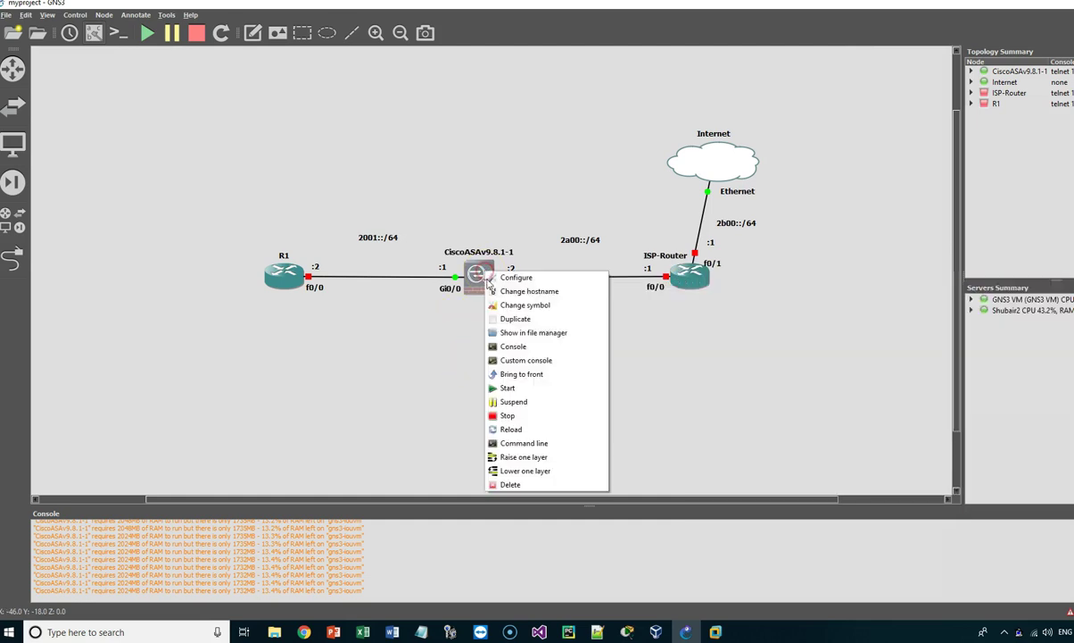
click(559, 277)
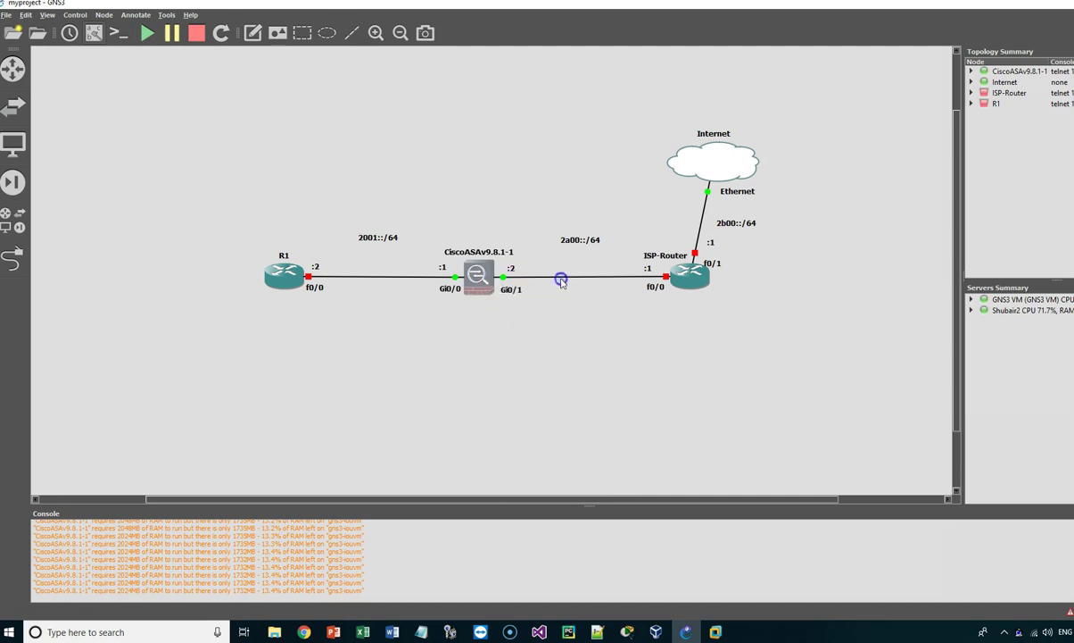
click(457, 323)
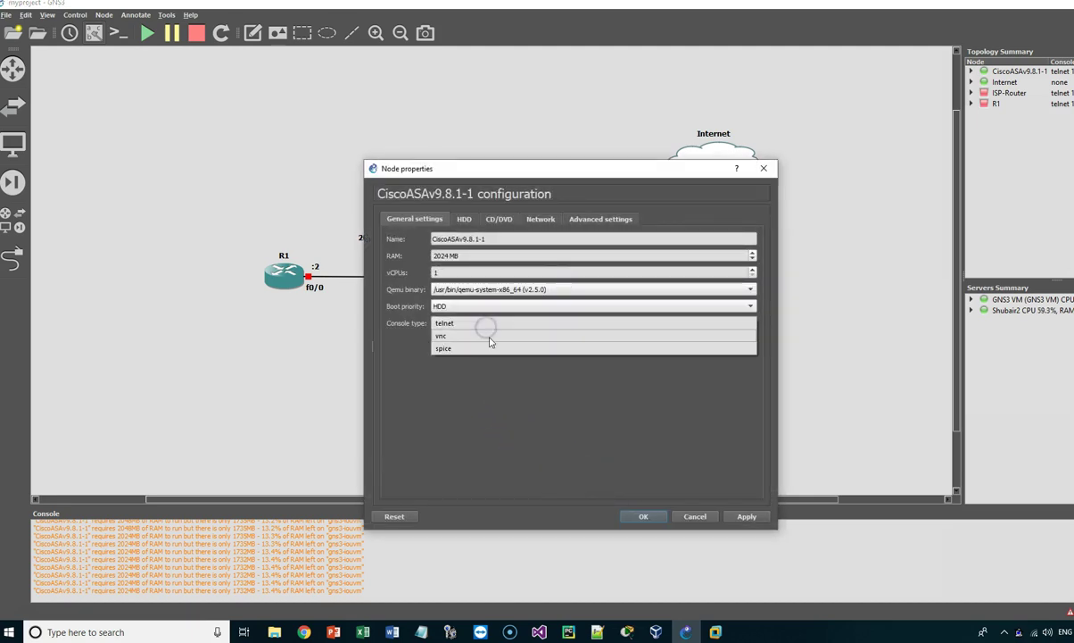
click(475, 336)
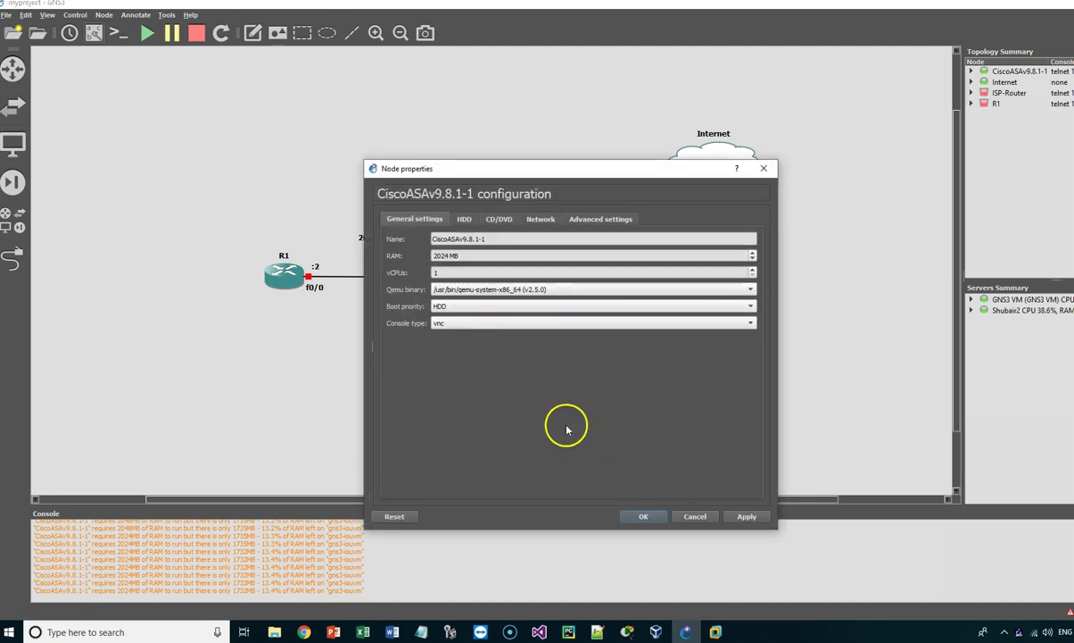
click(641, 518)
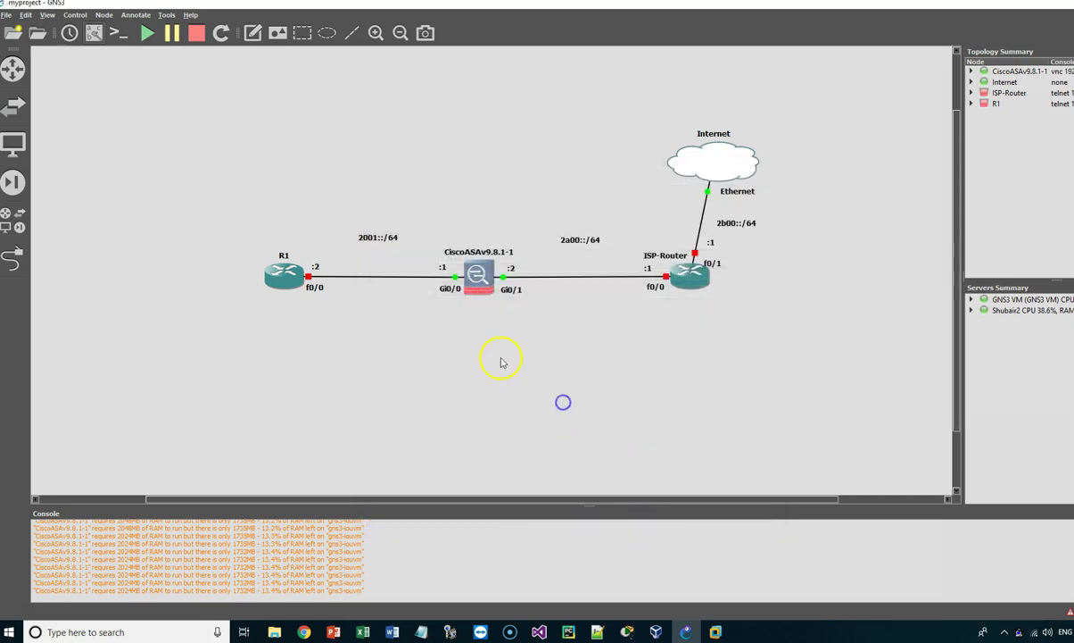
Stop the firewall node and start it again.
right_click(478, 278)
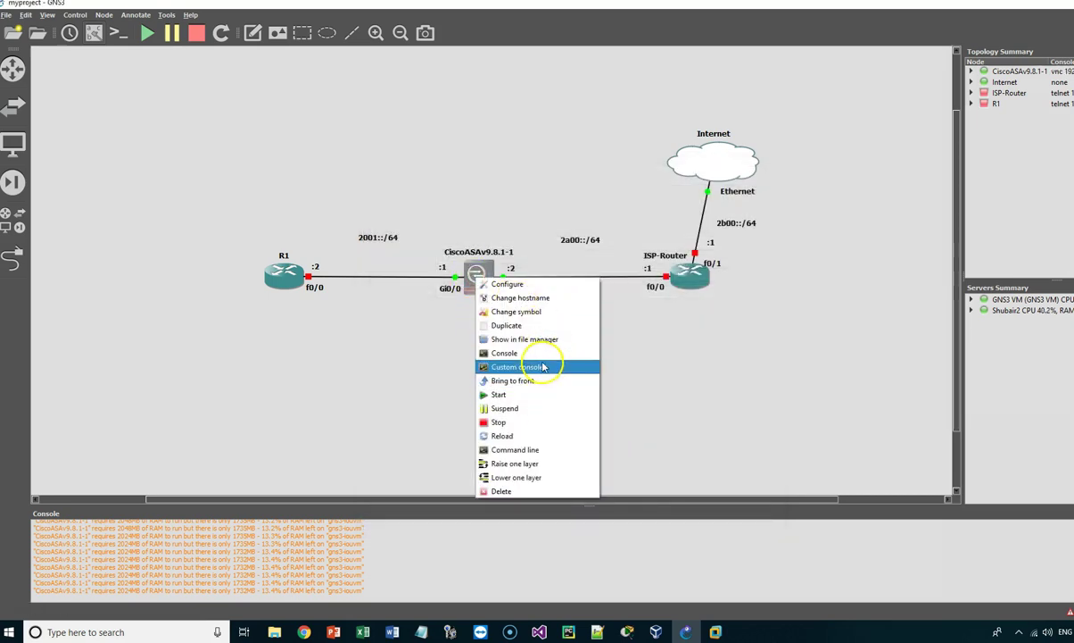
click(543, 421)
right_click(480, 287)
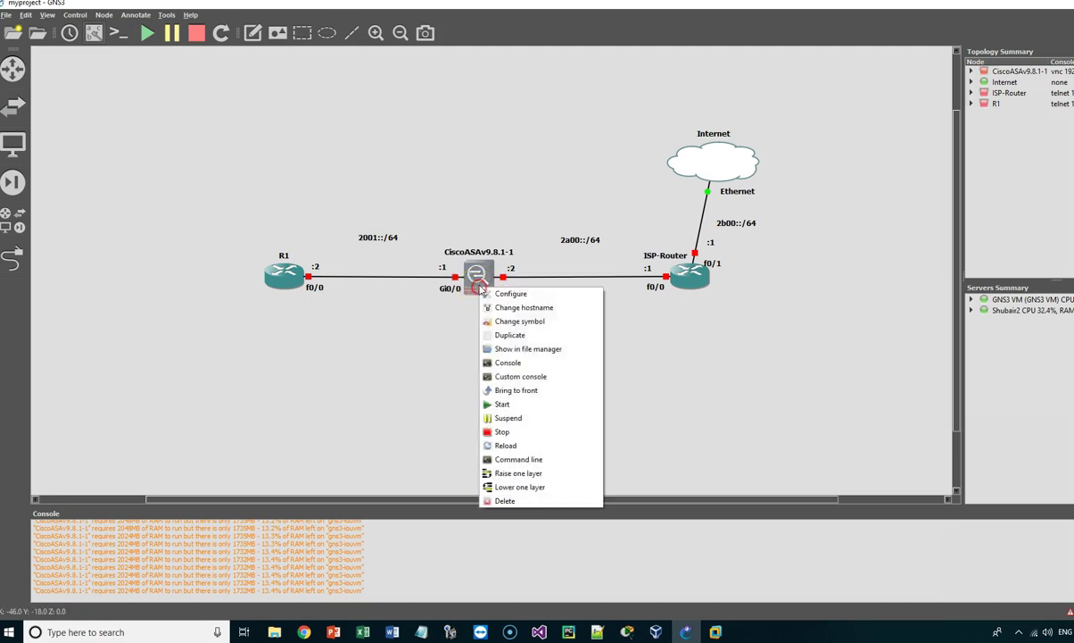
click(557, 406)
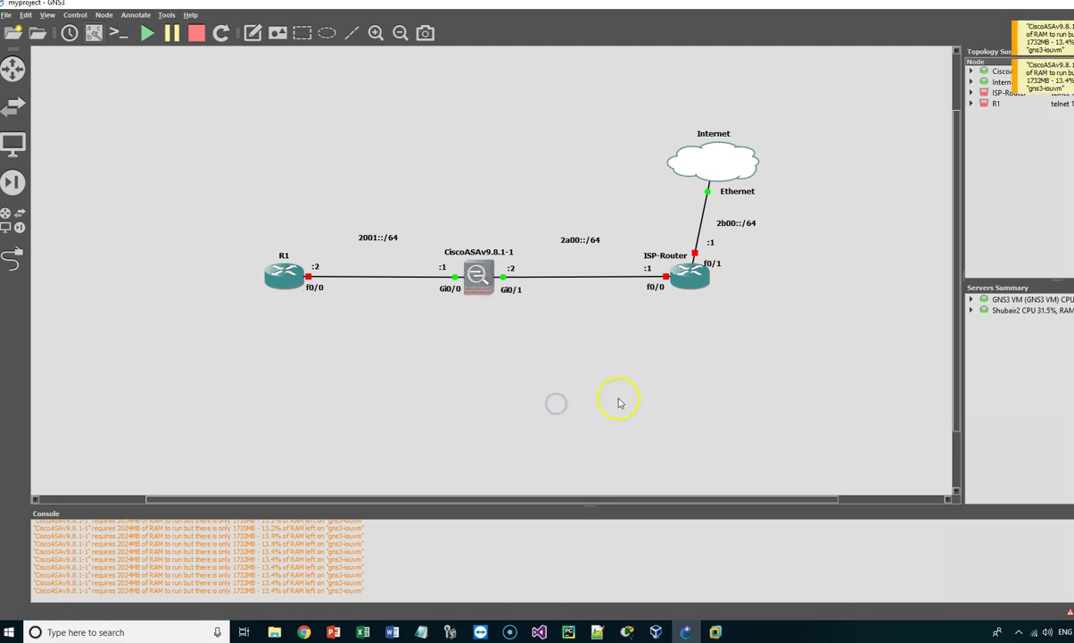
Open the firewall's VNC console, boot the first GRUB entry, and enlarge and reposition the window.
right_click(478, 276)
click(529, 351)
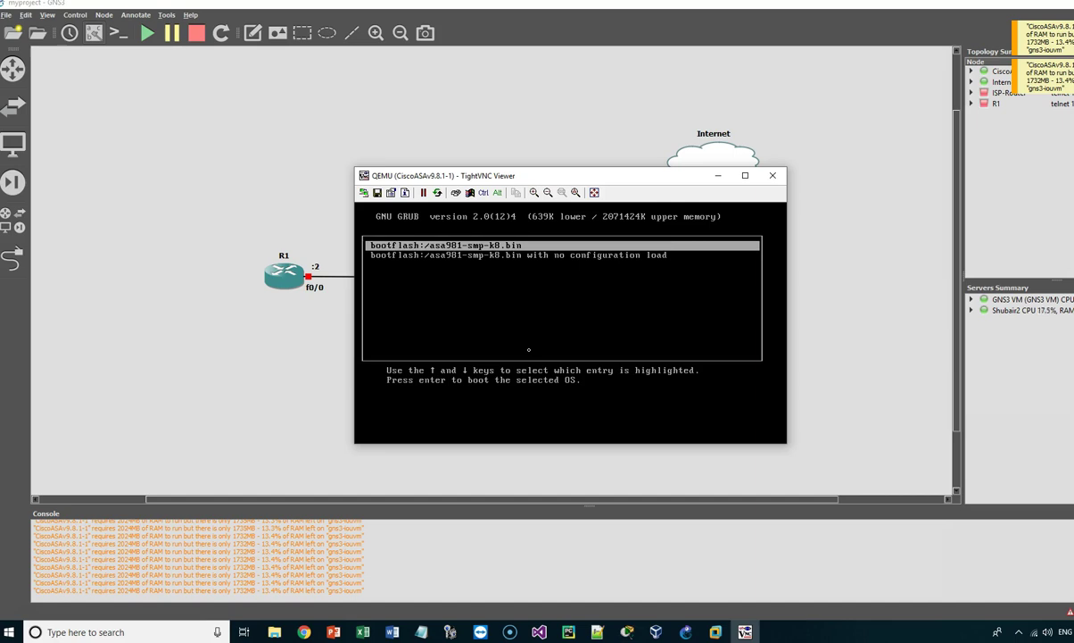
key(Return)
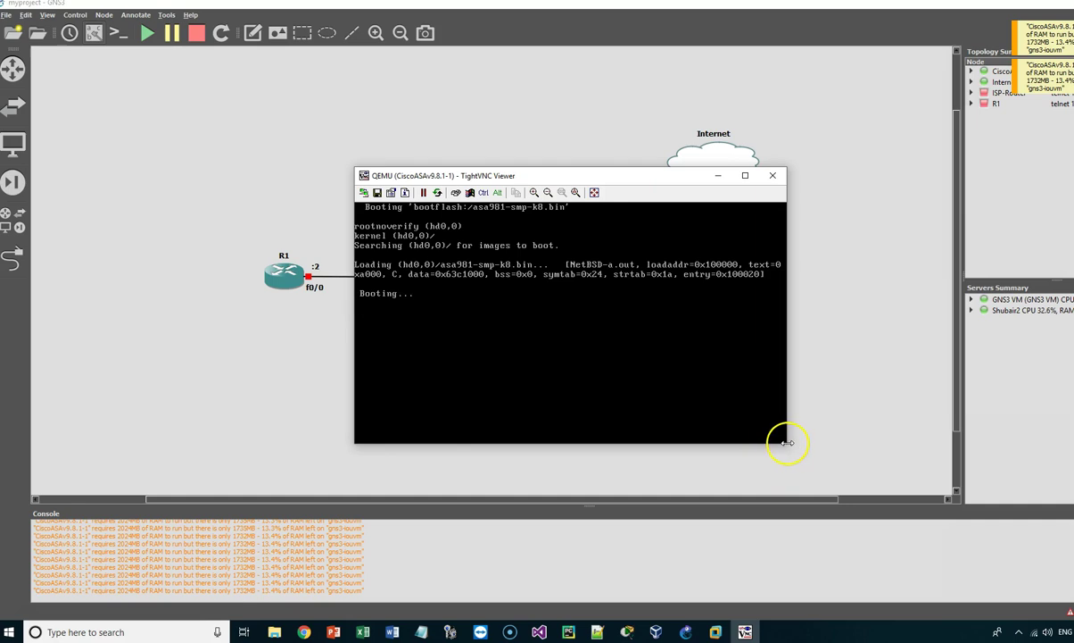
drag(789, 448, 859, 525)
drag(526, 175, 412, 98)
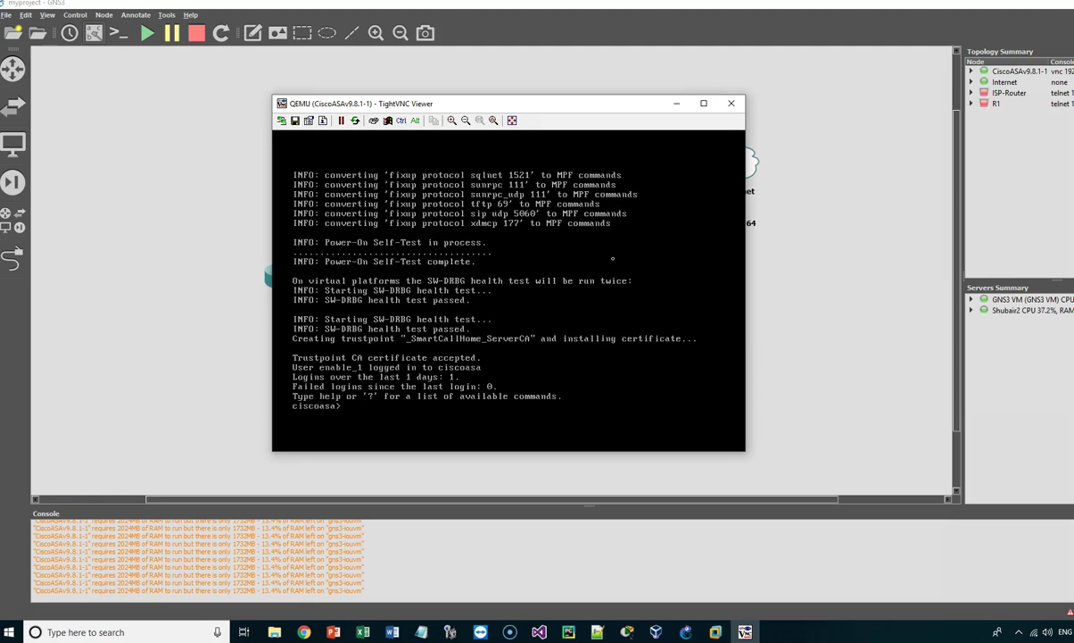
Enter enable mode and copy disk0:/coredumpinfo/coredump.cfg to disk0:/use_ttyS0, accepting the defaults.
text(enable)
key(Return)
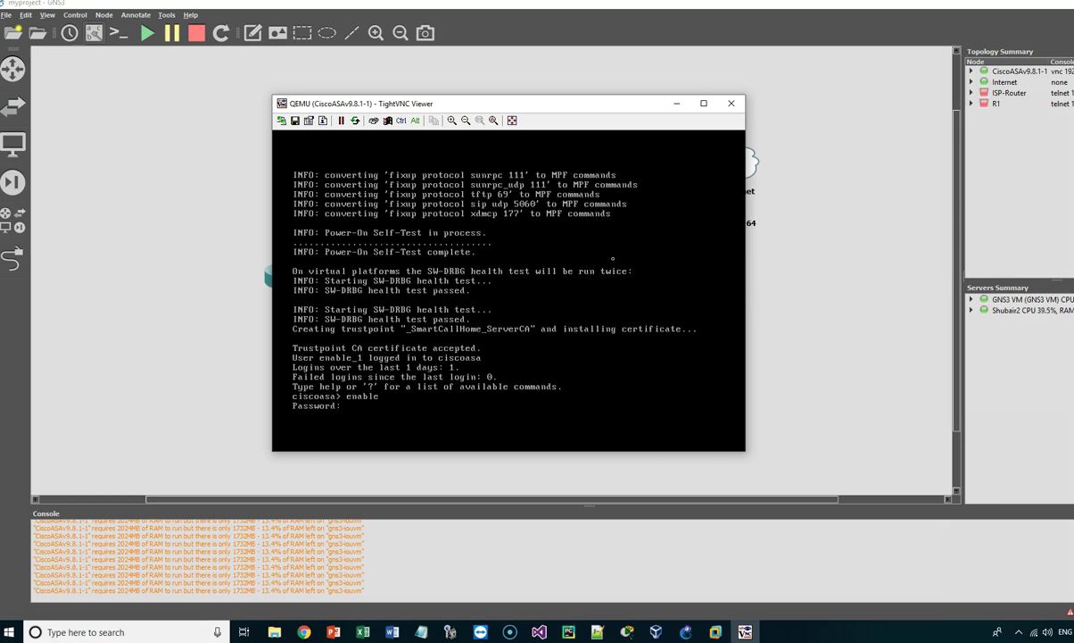
key(Return)
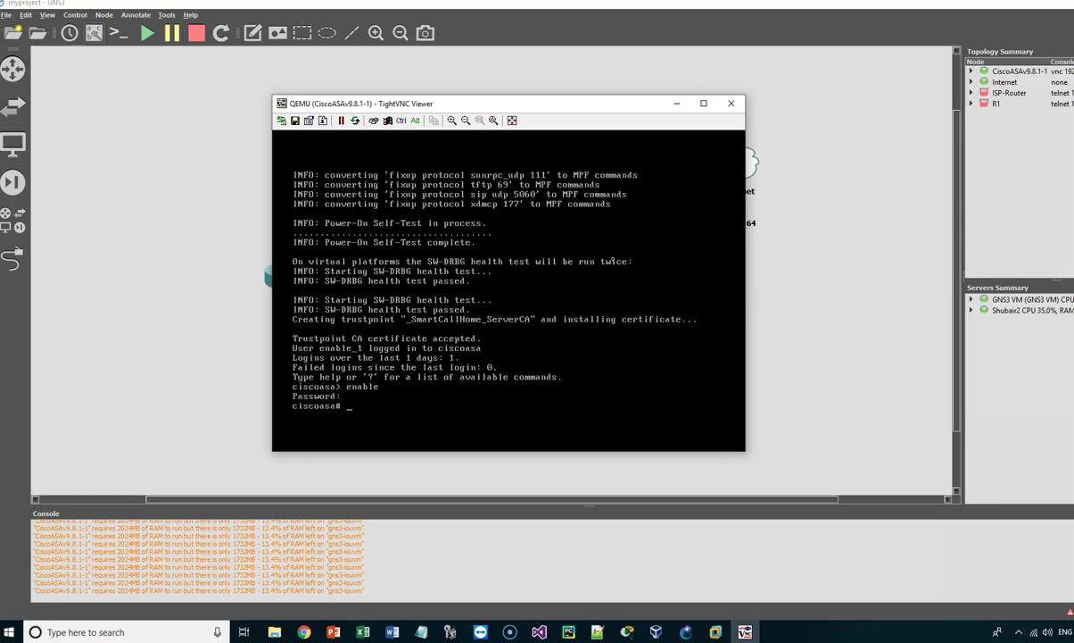
text(copy disk0:/coredumpinfo)
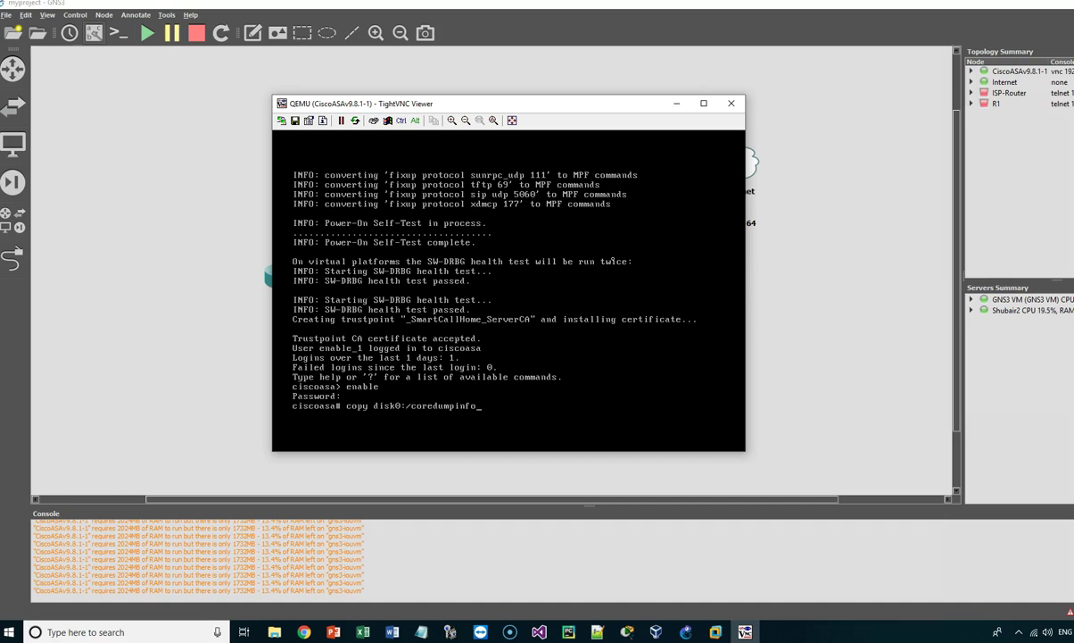
text(/coredump.cfg disk0:/use)
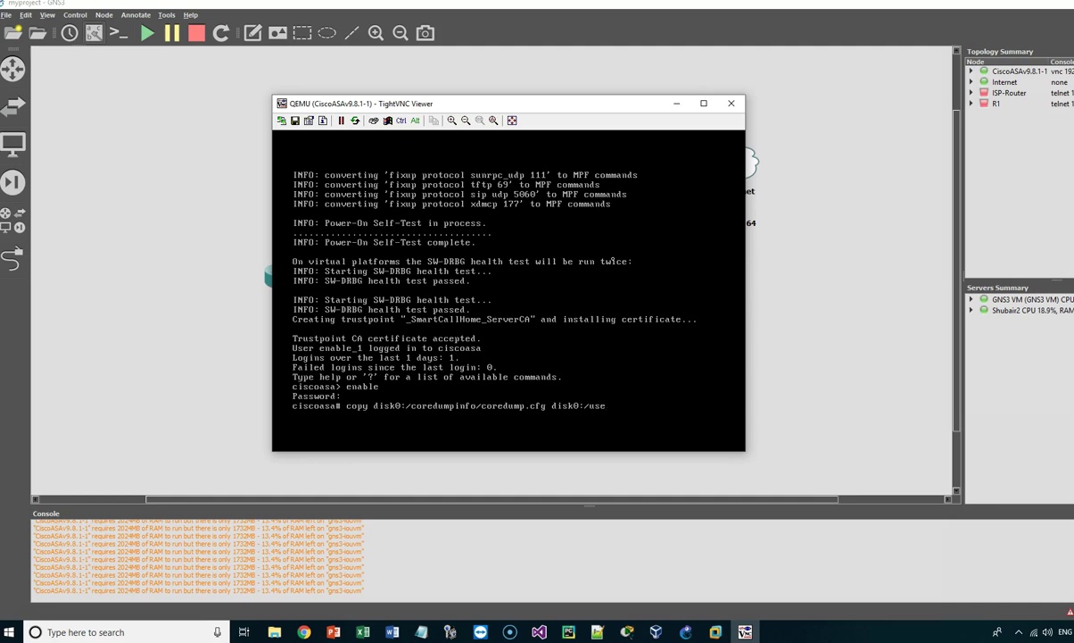
text(_ttyS0)
key(Return)
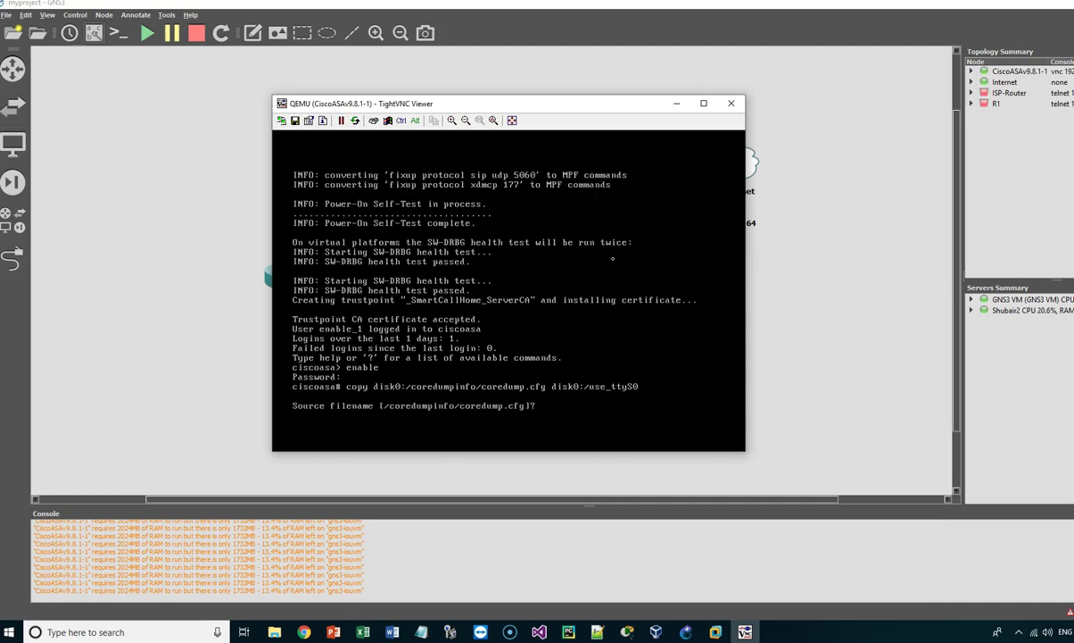
key(Return)
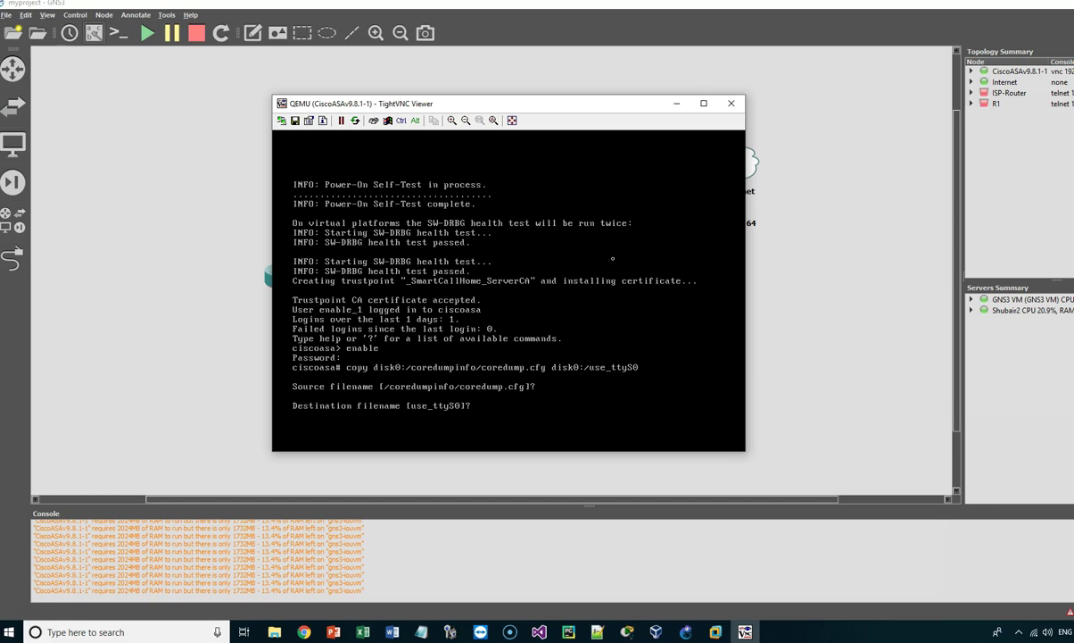
key(Return)
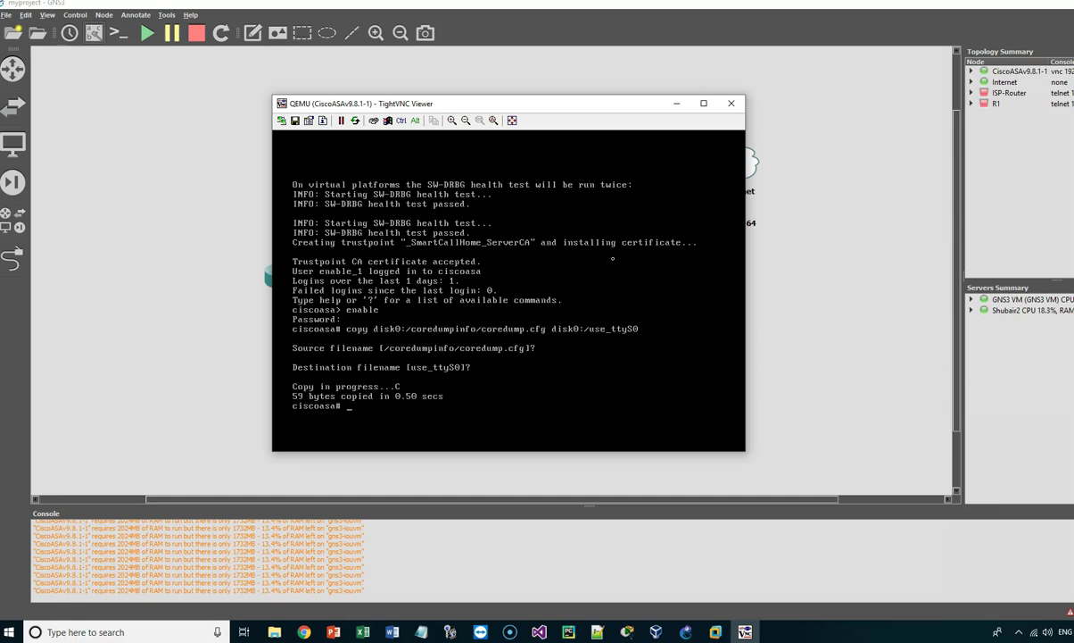
key(Return)
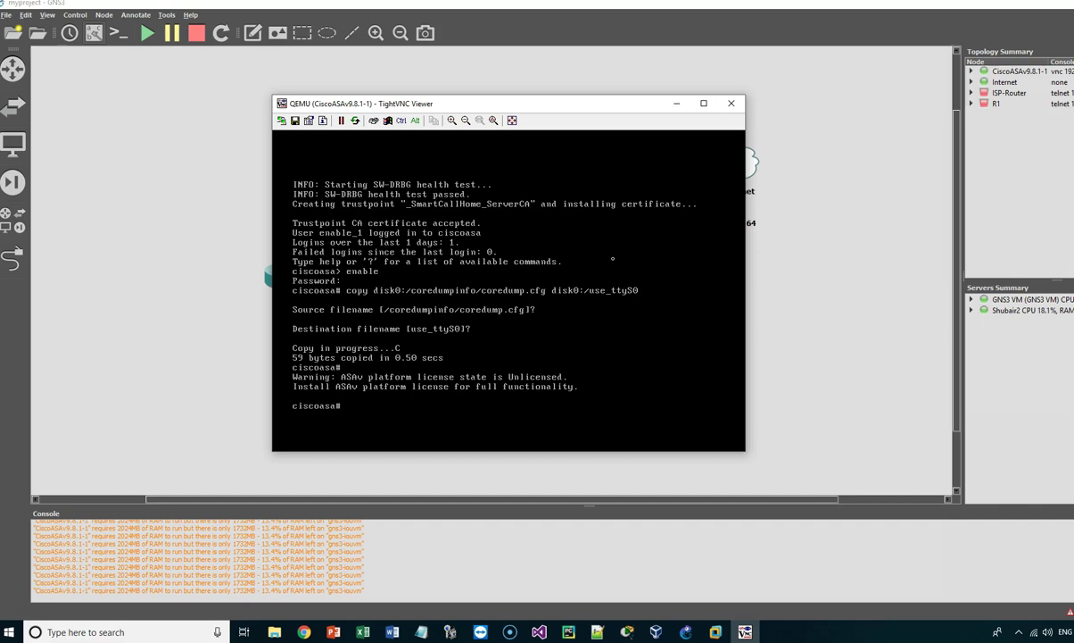
Save the running configuration with wr.
text(wr)
key(Return)
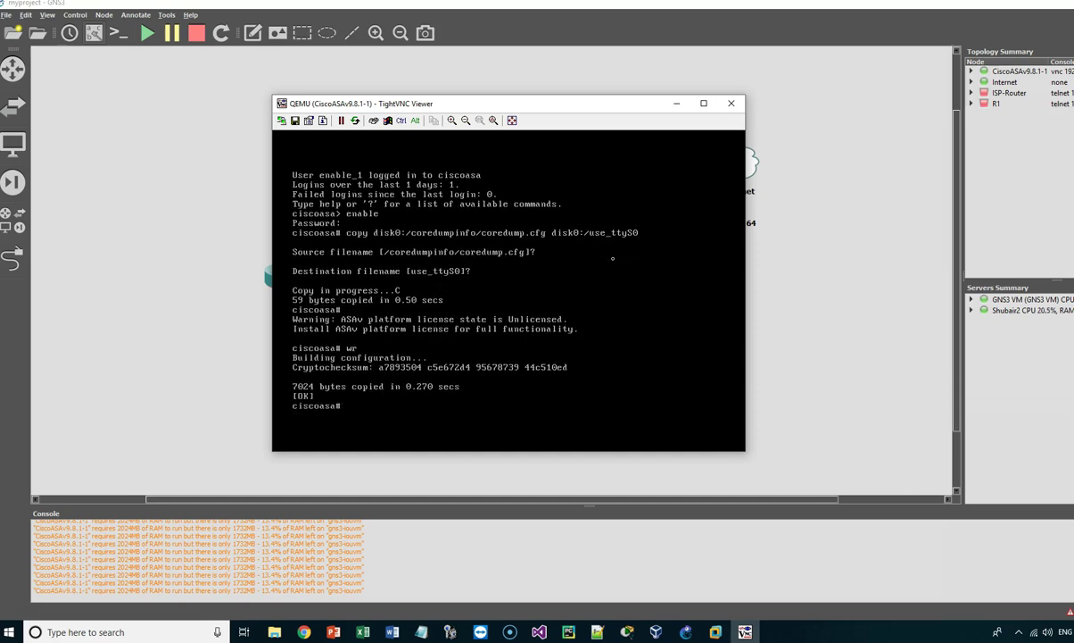
text(copy star)
text(tup-config disk0:/start)
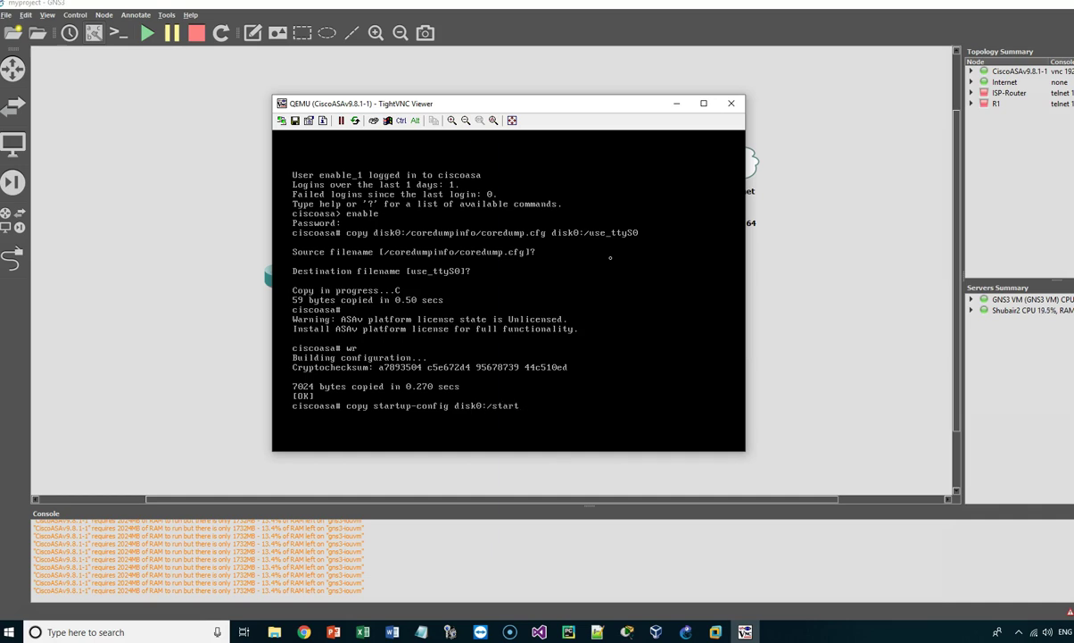
text(up-config)
Copy startup-config to disk0:/startup-config and enter global configuration mode.
key(Return)
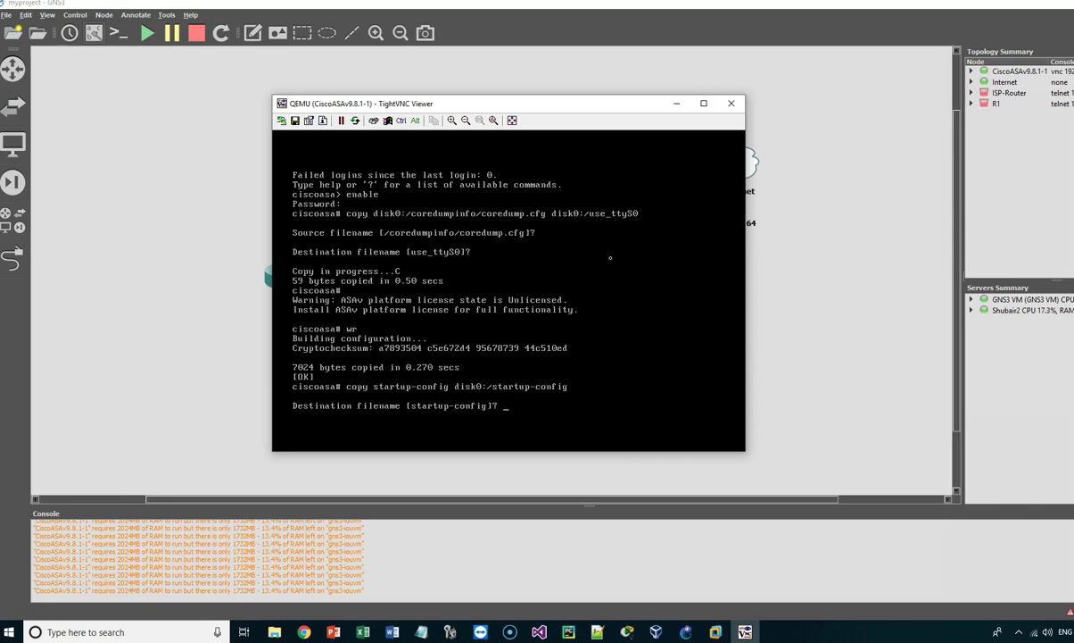
key(Return)
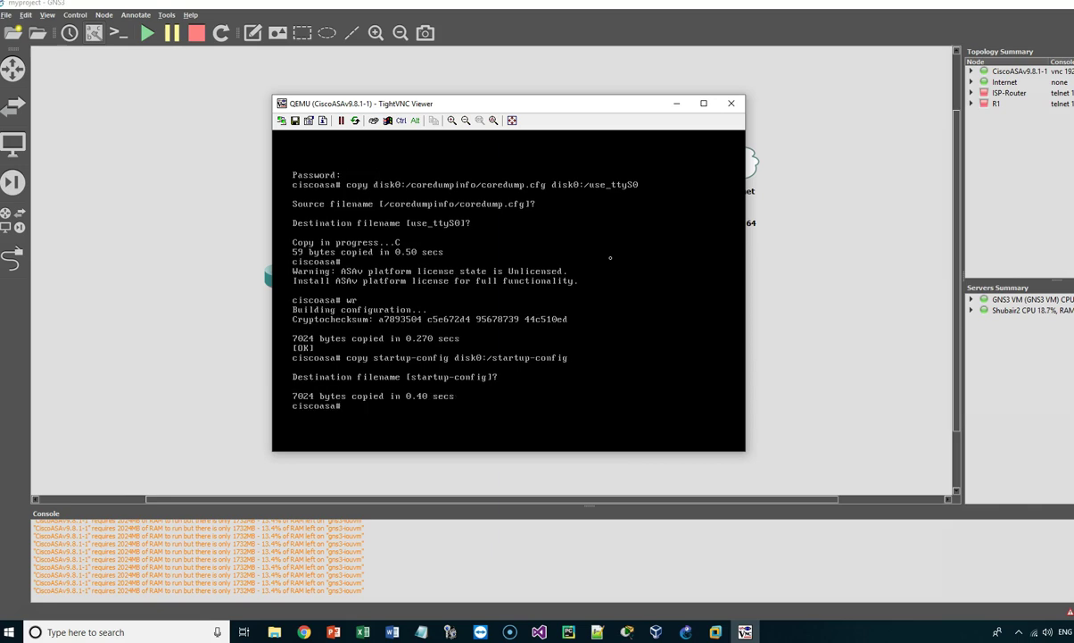
text(conf term)
key(Return)
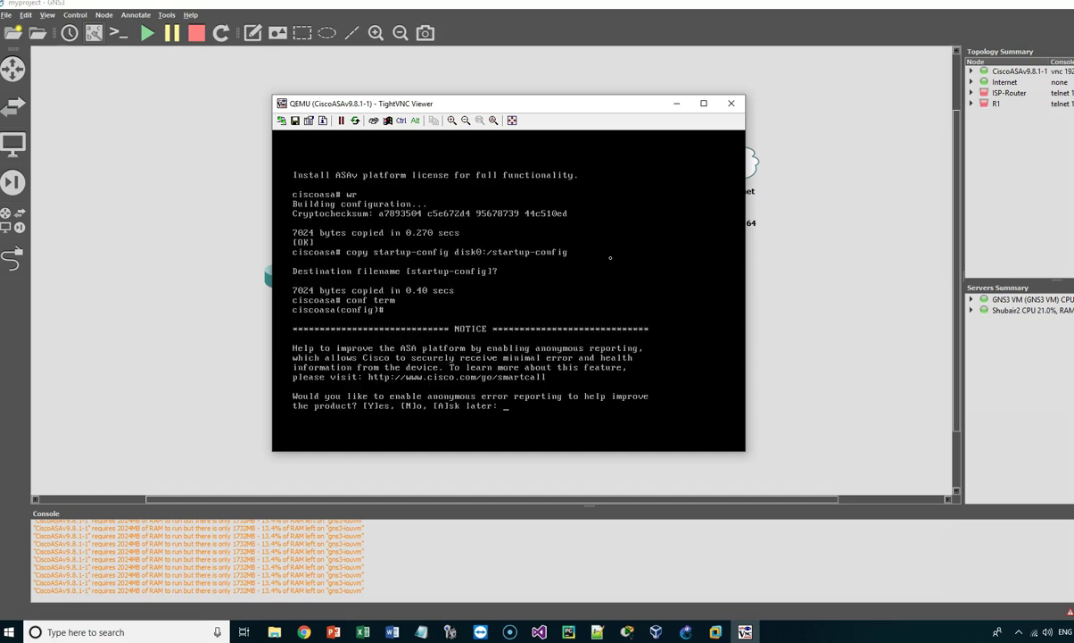
key(Return)
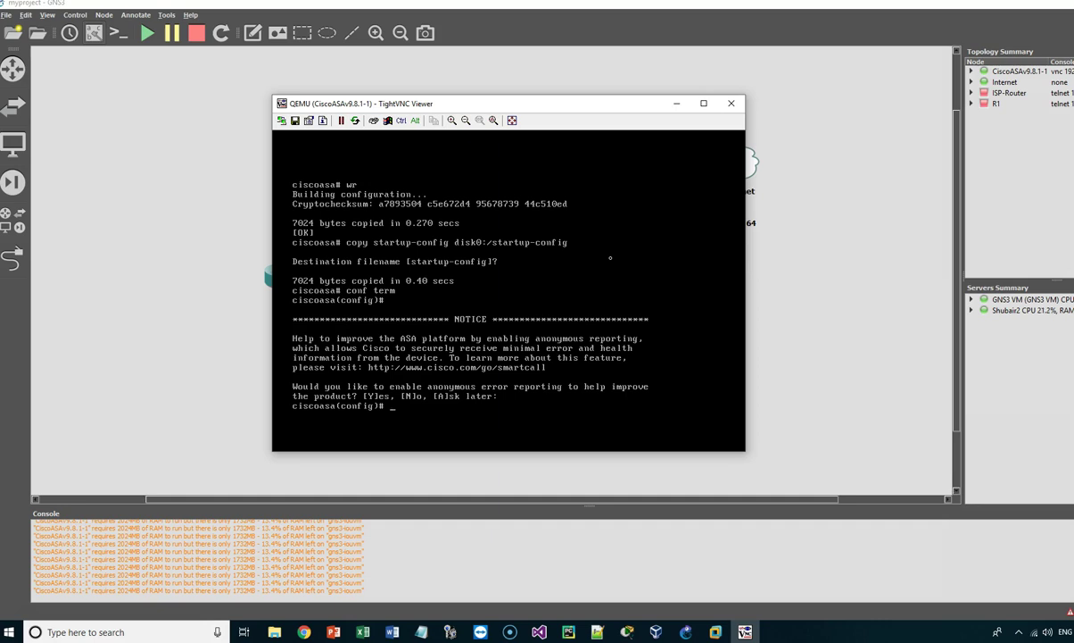
Set disk0:/startup-config as the boot configuration.
text(boot config disk0:/start)
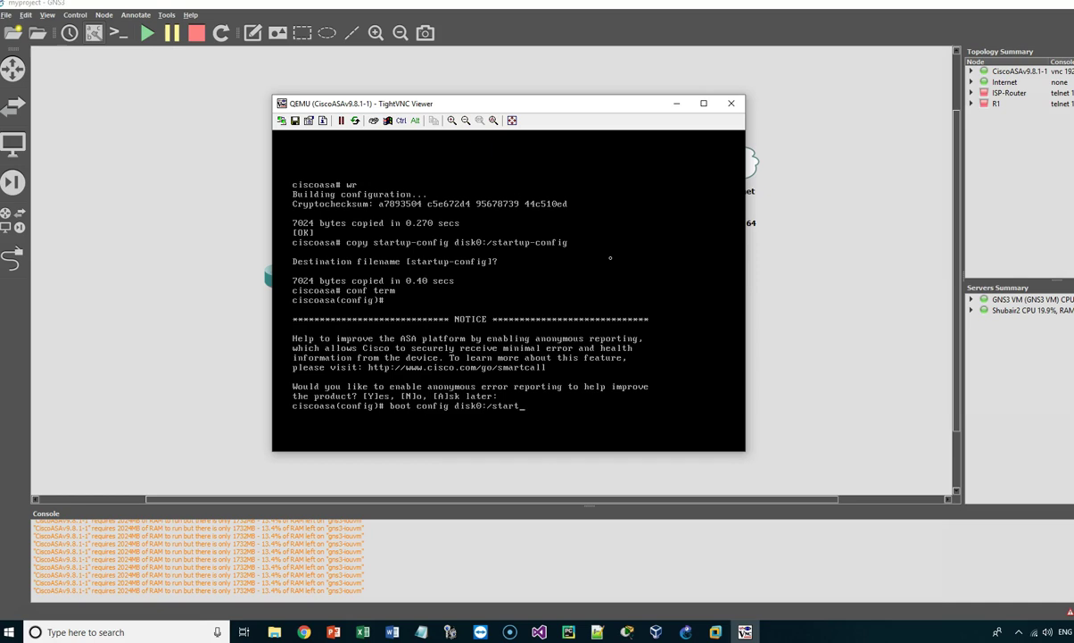
text(up-config)
key(Return)
Copy the running configuration over disk0:/startup-config, accepting the default file names.
text(copy)
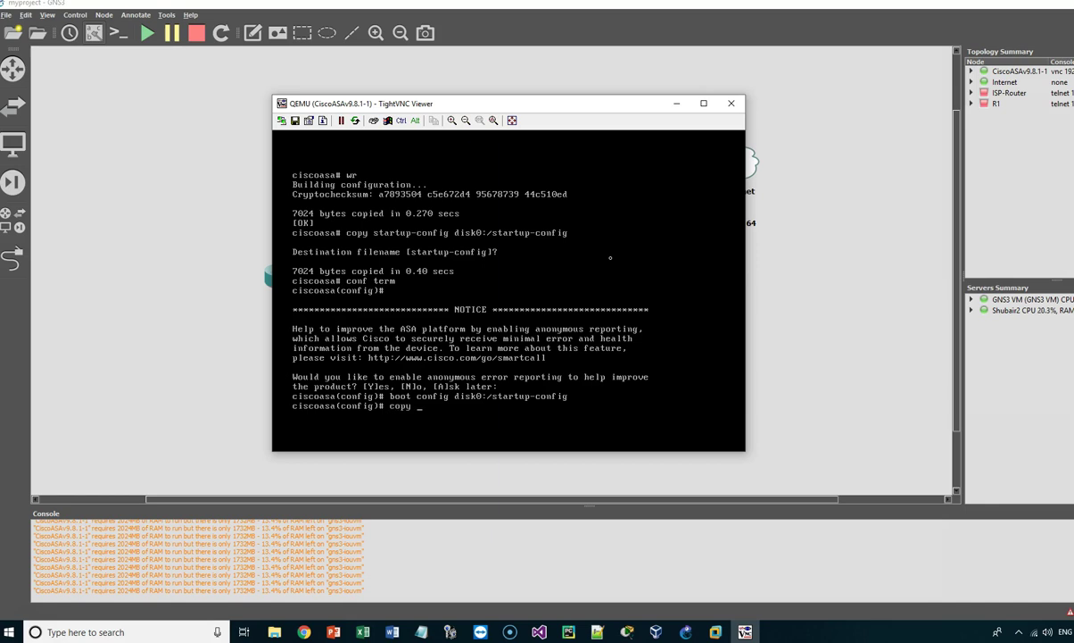
text( running -config disk0:/startu)
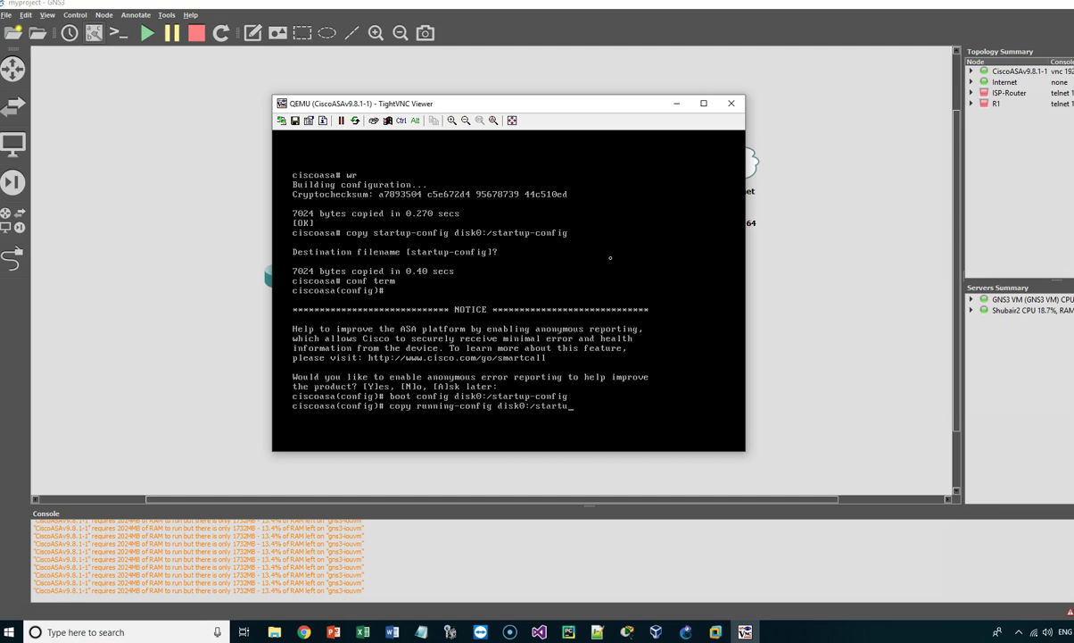
text(p-config)
key(Return)
key(Return)
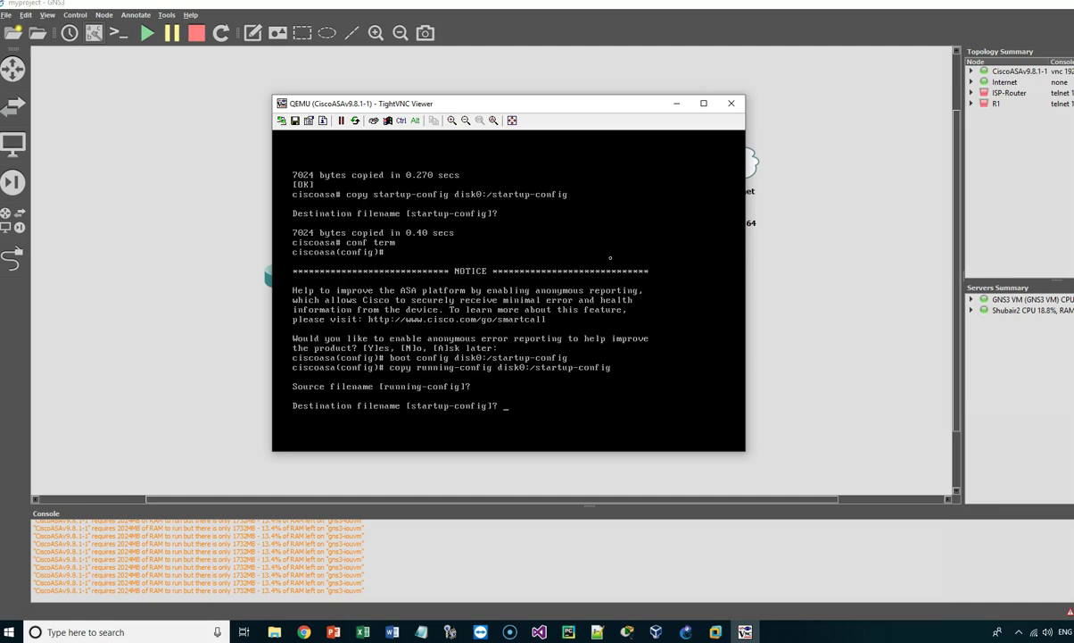
key(Return)
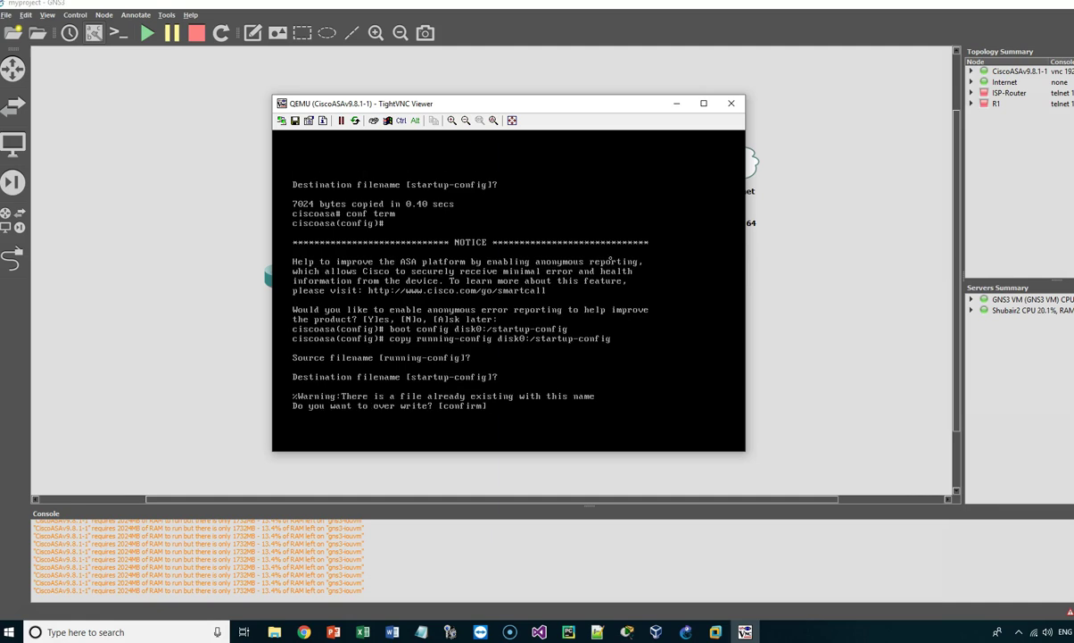
key(Return)
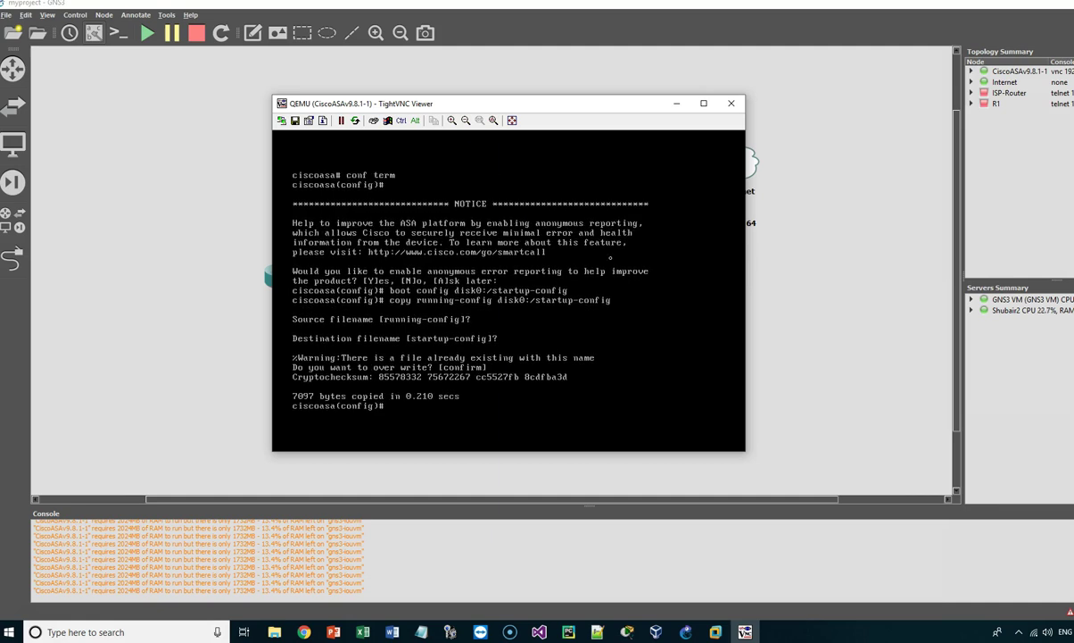
text(reload)
click(560, 306)
click(560, 306)
Reload the ASAv, answering y to save the modified configuration, and halt at the GRUB menu.
key(Return)
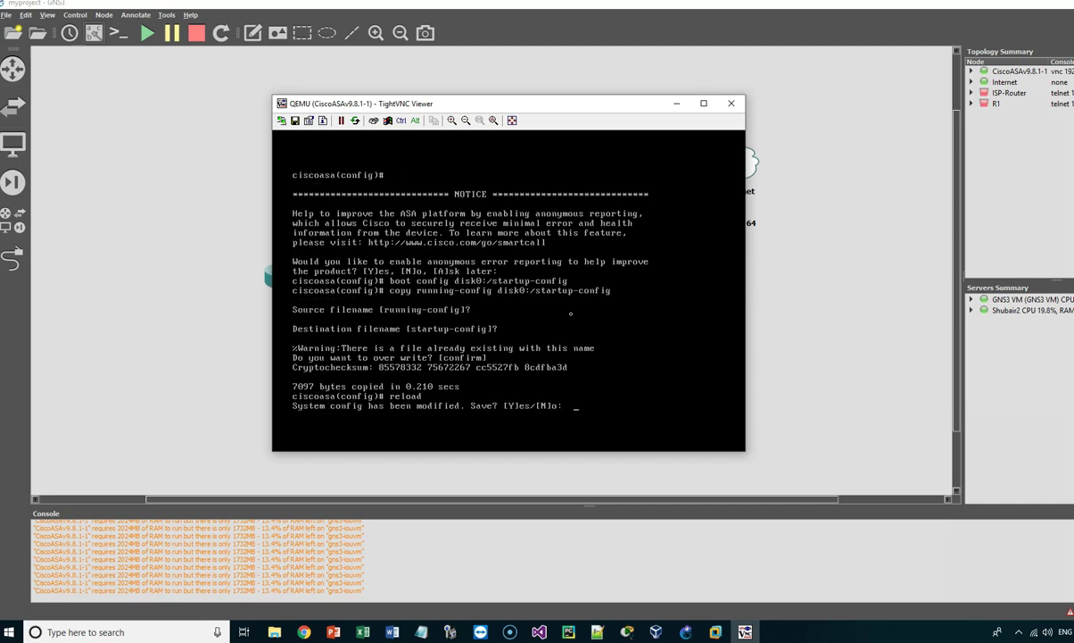
key(Return)
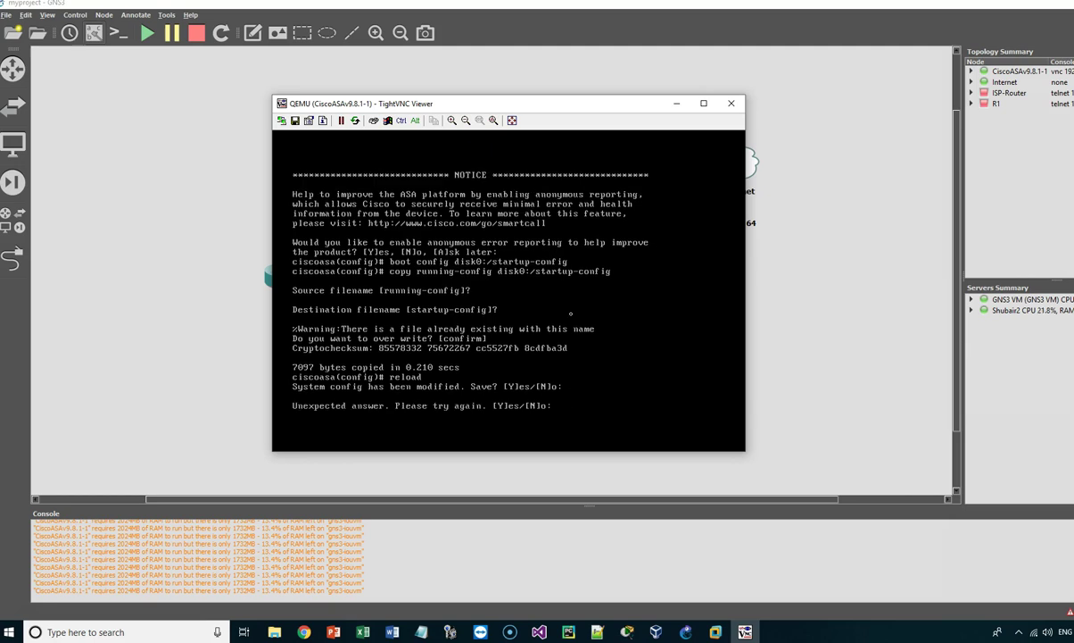
key(Return)
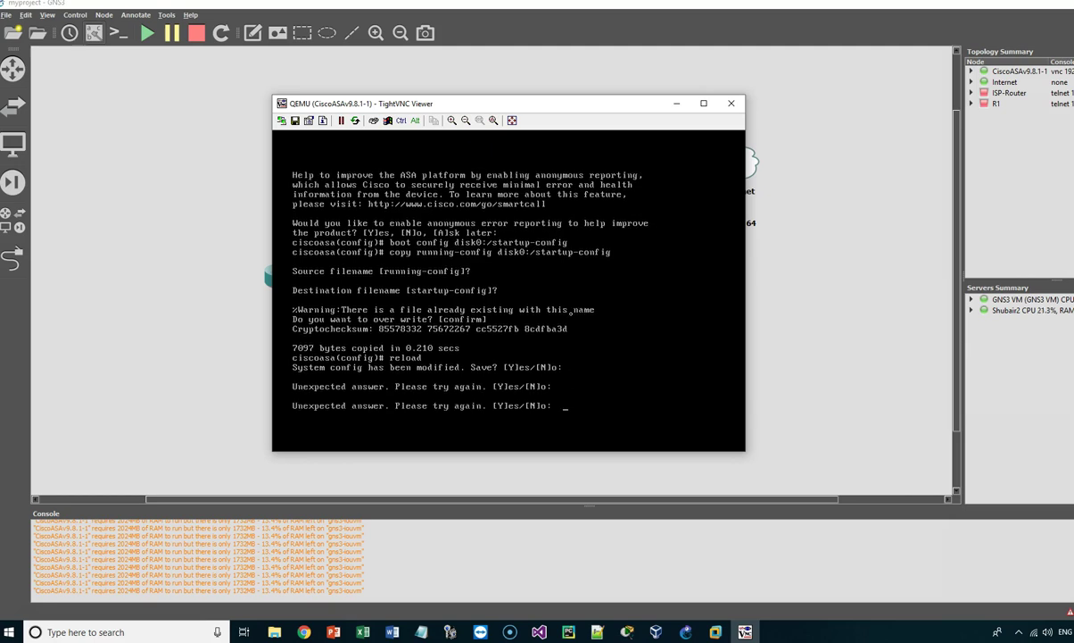
text(y)
key(Return)
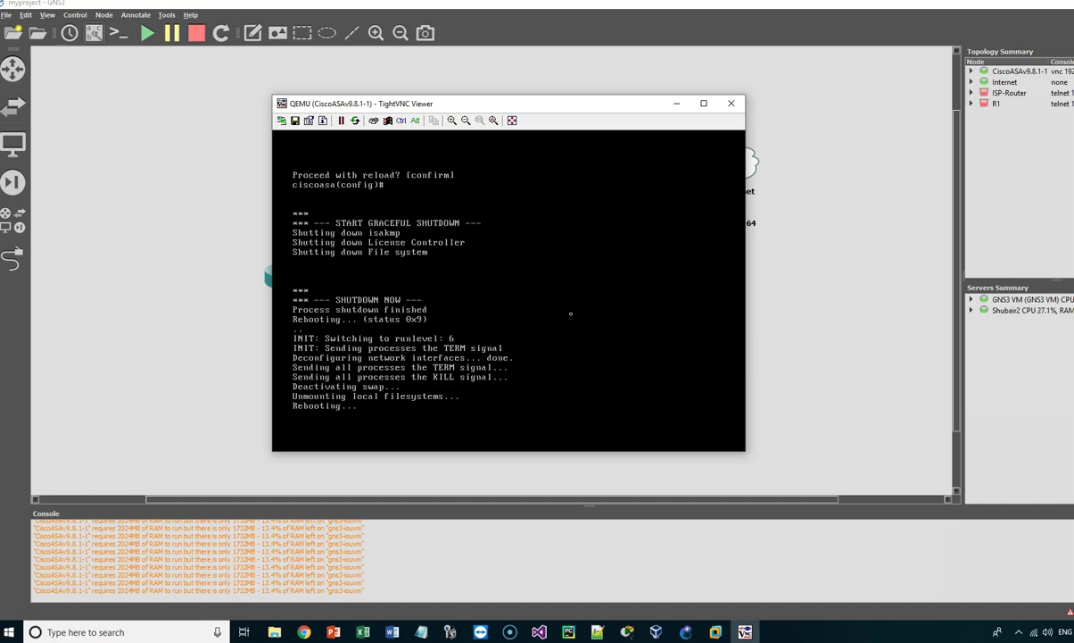
key(Down)
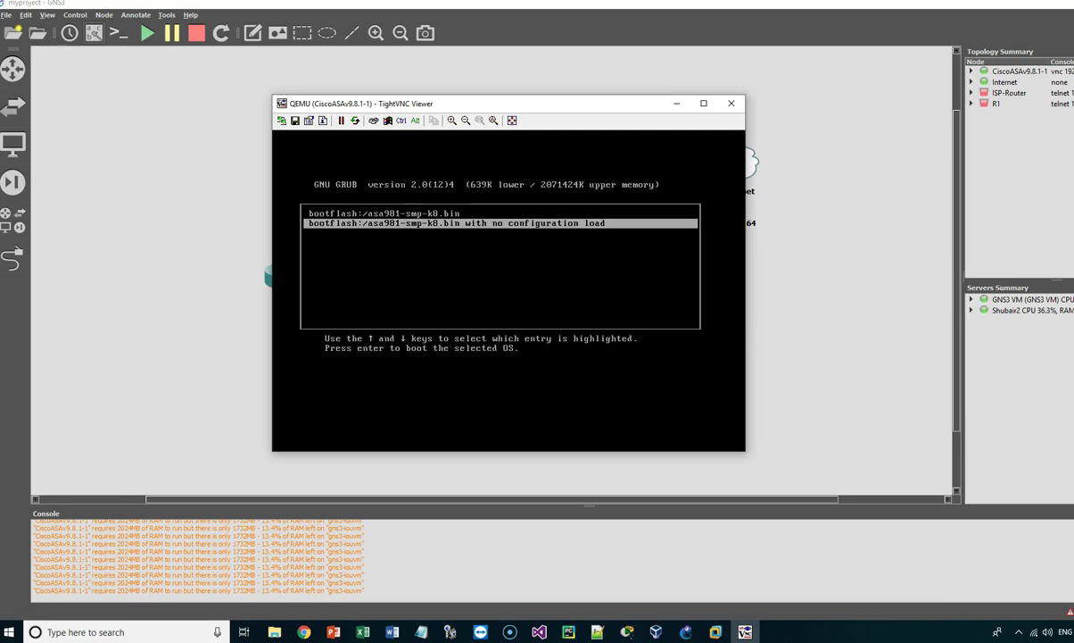
Close the VNC console window and stop the CiscoASAv9.8.1-1 node.
click(731, 102)
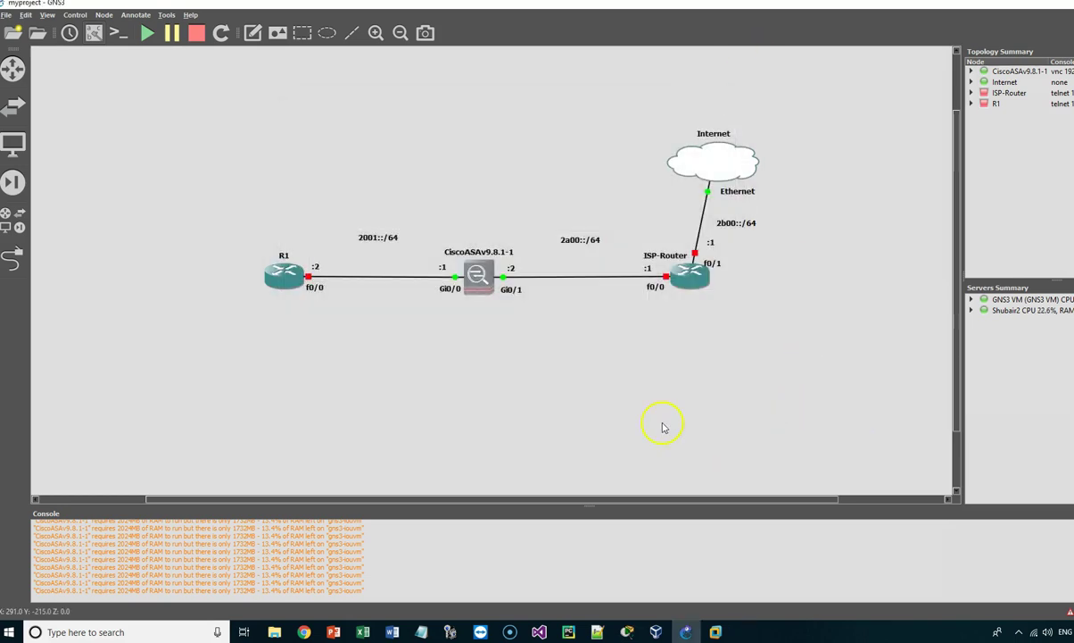
right_click(478, 275)
click(546, 426)
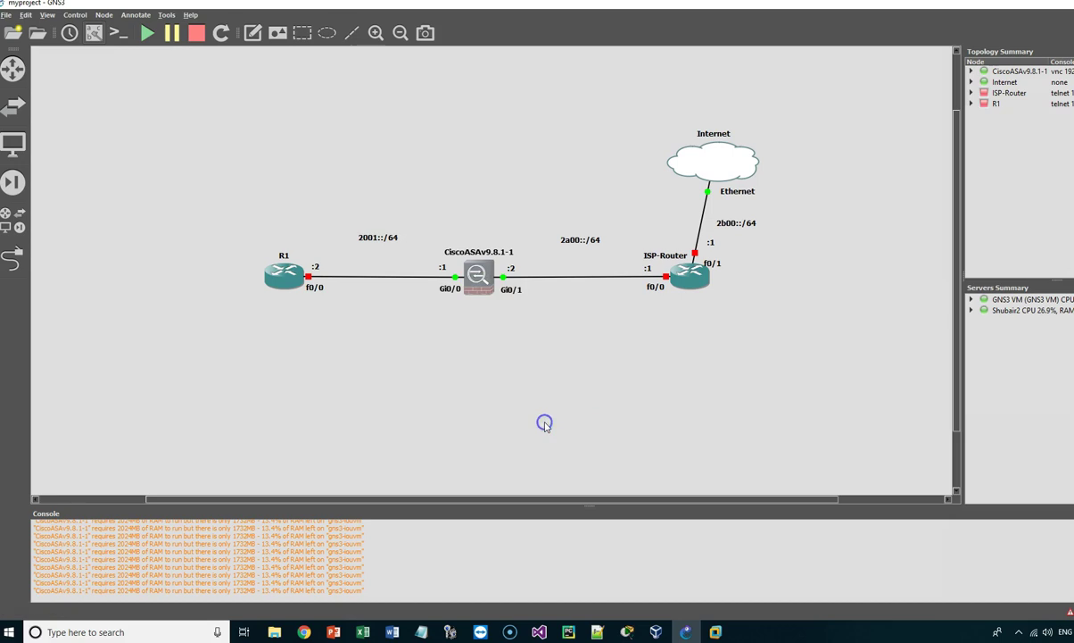
Set the node's console type to telnet and start it again.
right_click(482, 278)
click(535, 291)
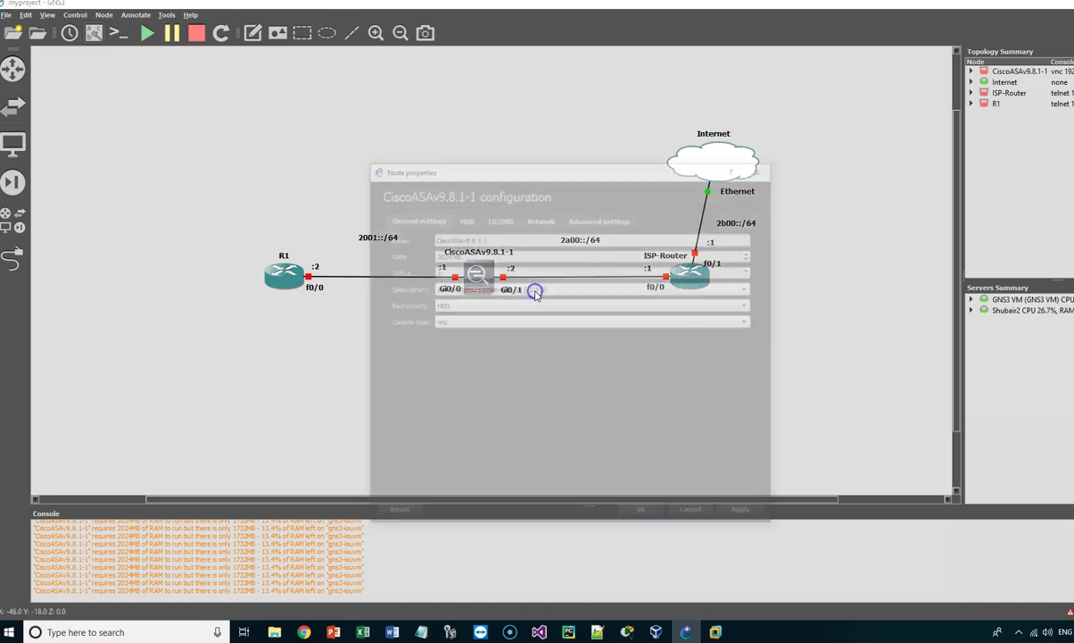
click(475, 323)
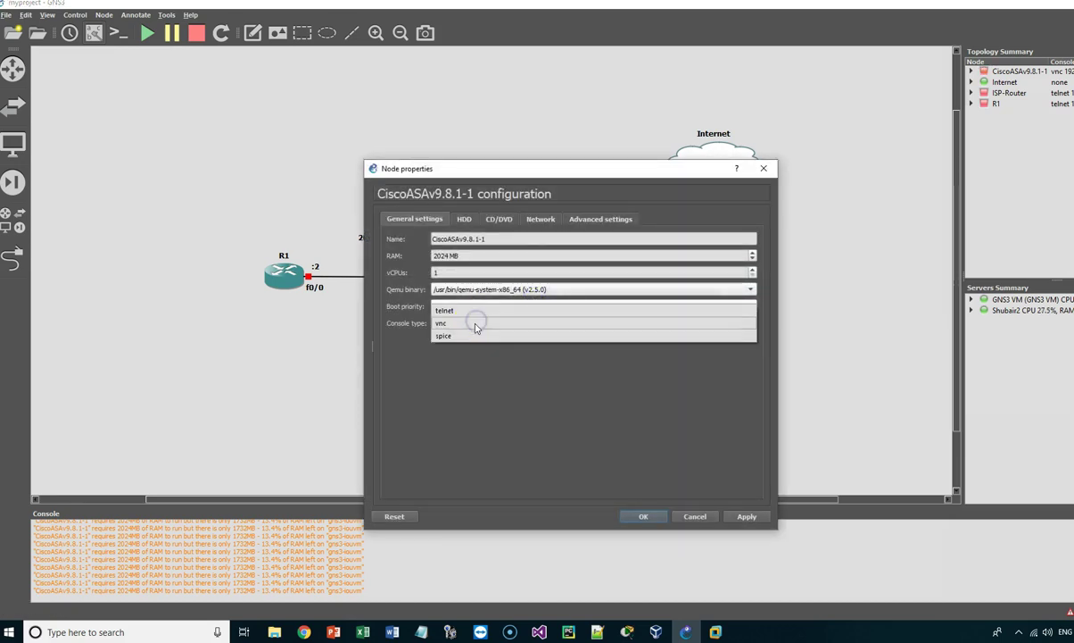
click(470, 310)
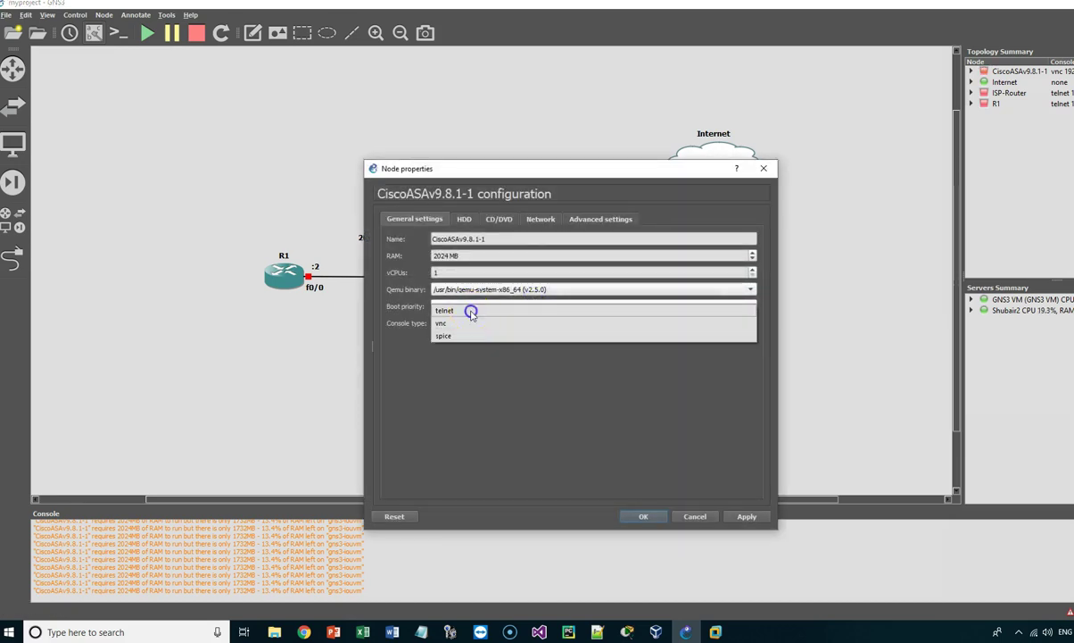
click(644, 516)
right_click(479, 276)
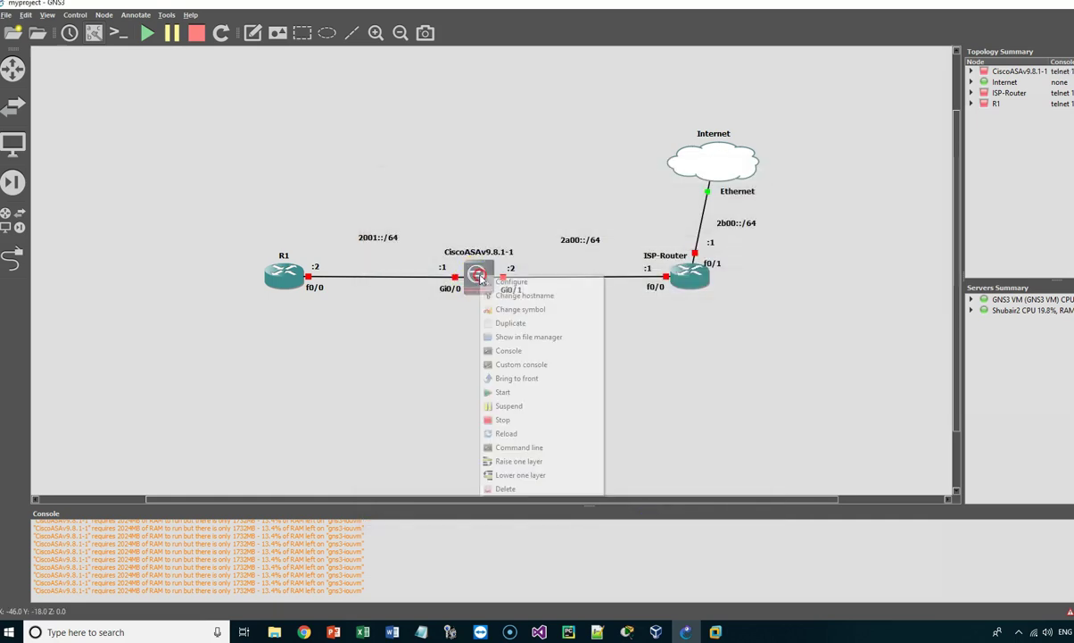
click(574, 393)
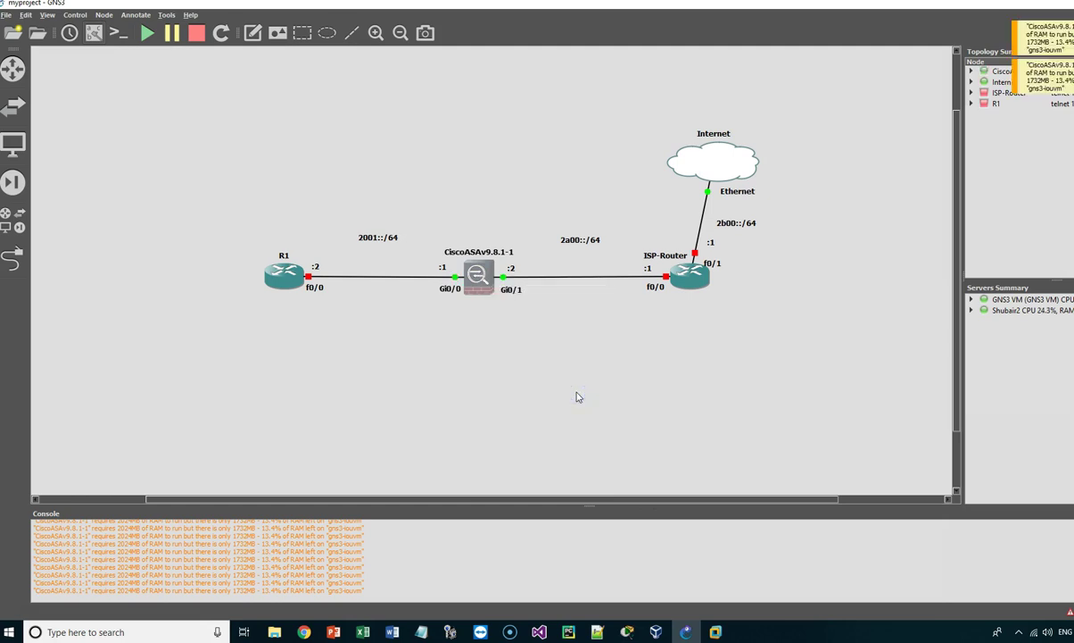
Open the CiscoASAv9.8.1-1 telnet console in Solar-PuTTY and follow the ASAv boot output.
right_click(479, 282)
click(545, 357)
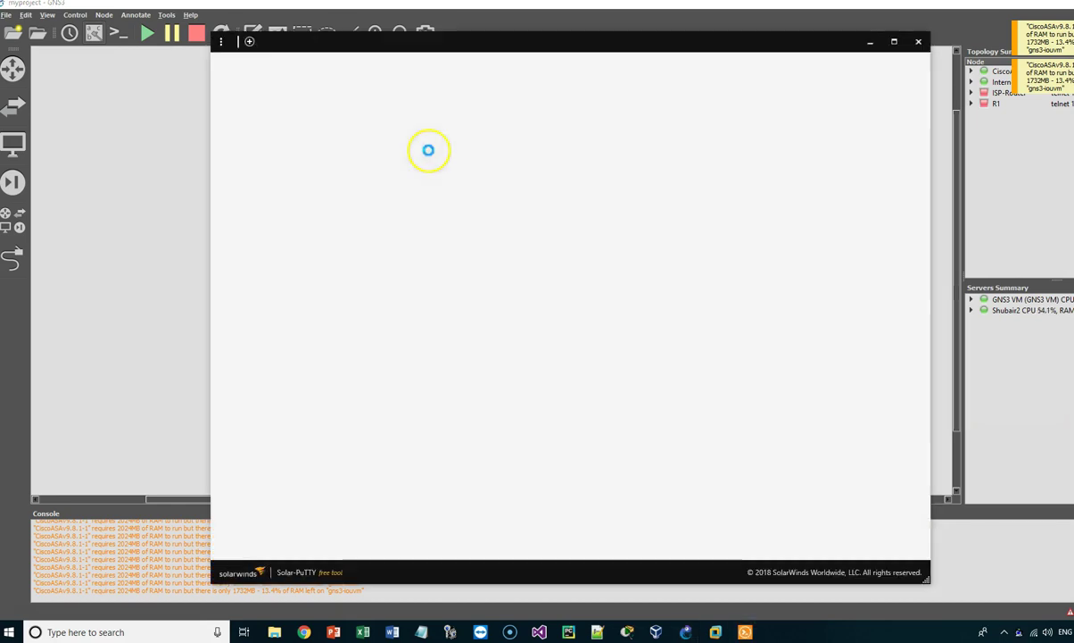
drag(422, 41, 405, 36)
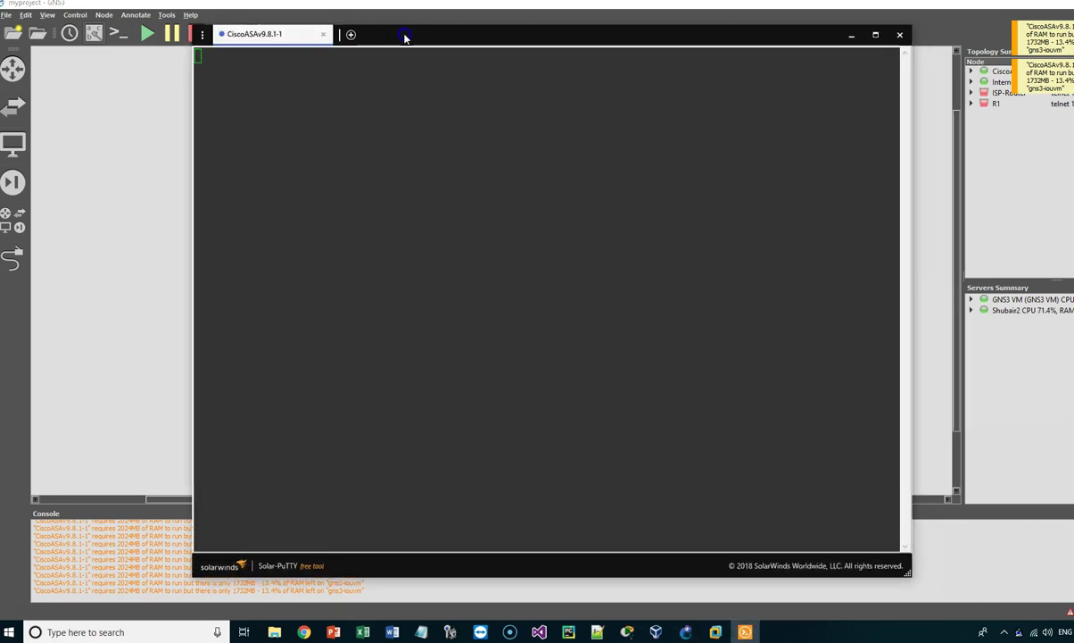
click(549, 144)
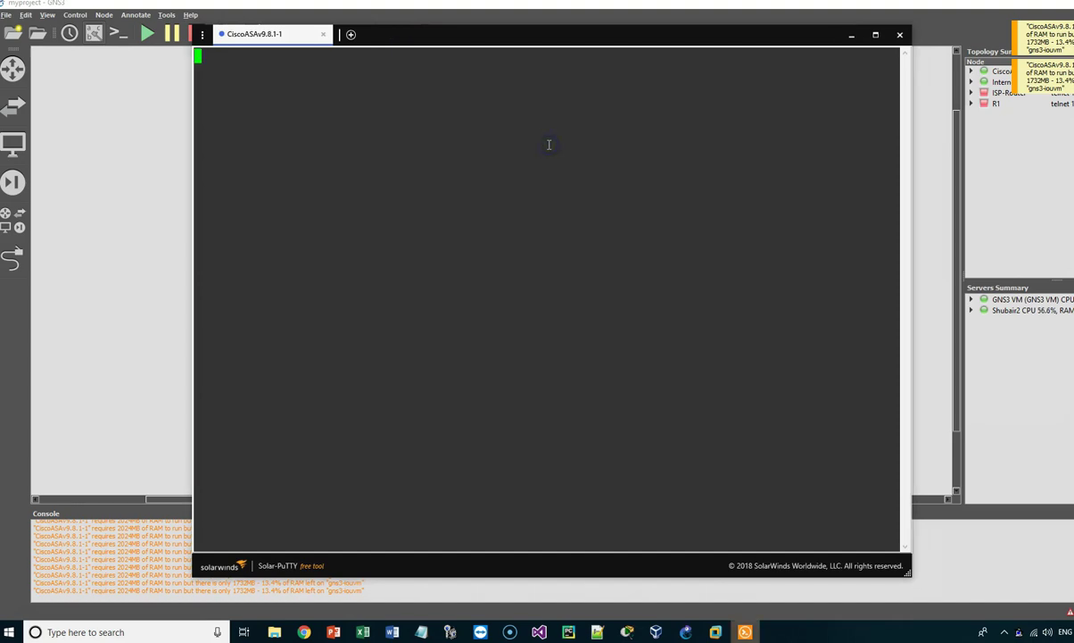
click(533, 158)
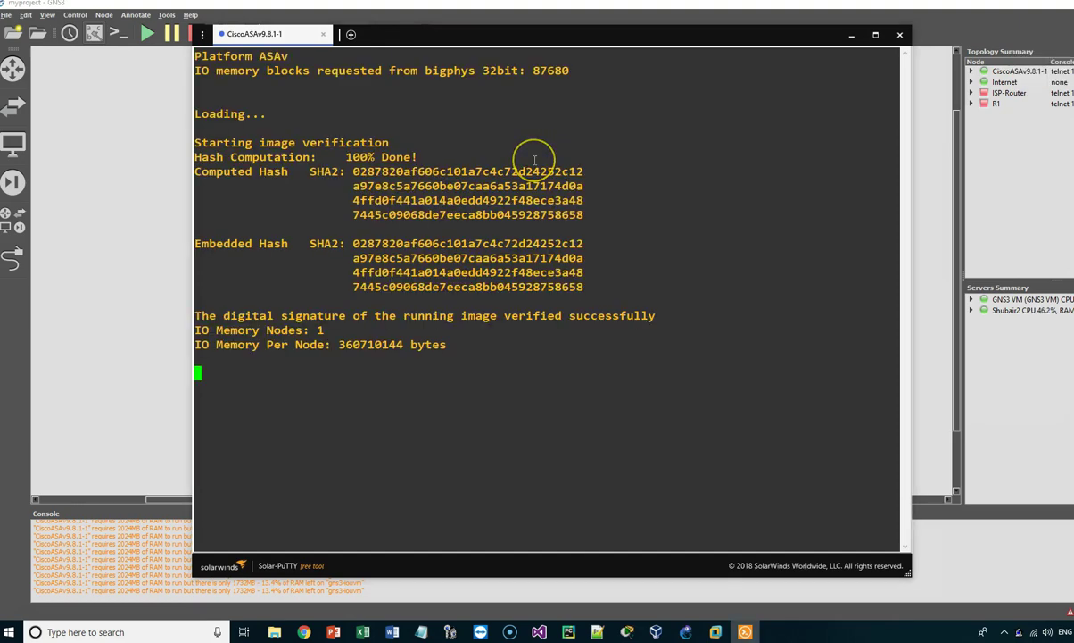